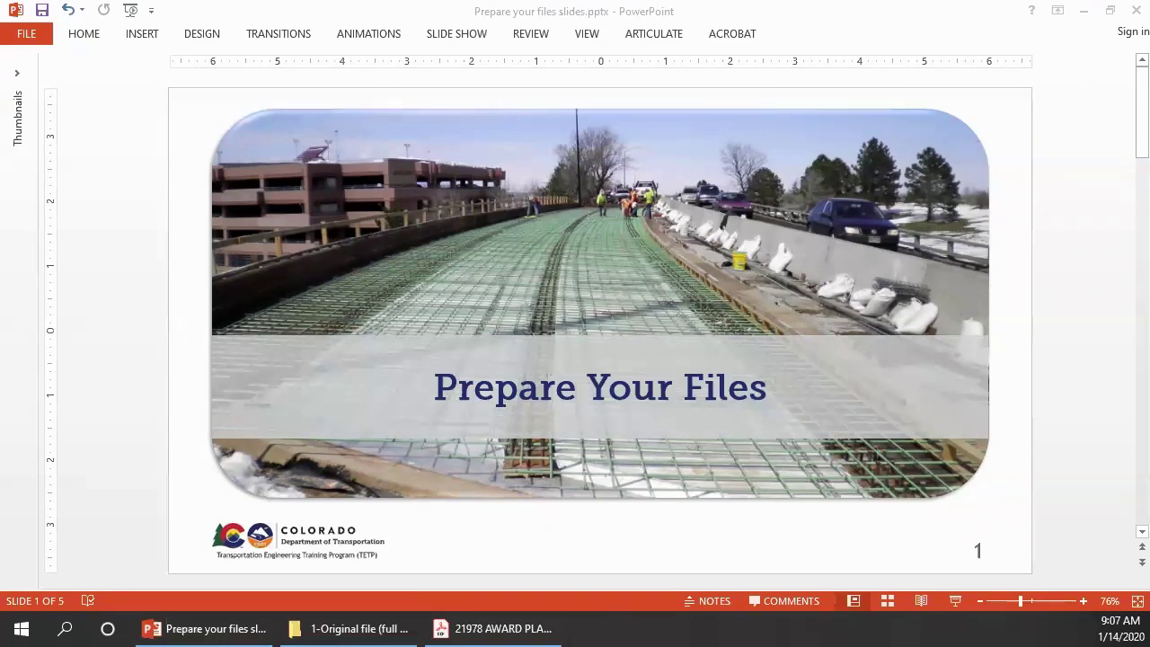
- Review the Adobe Sign size limits slide, check the original plans file's size in File Explorer, and switch to that PDF in Acrobat
scroll(154, 416, "down", 1)
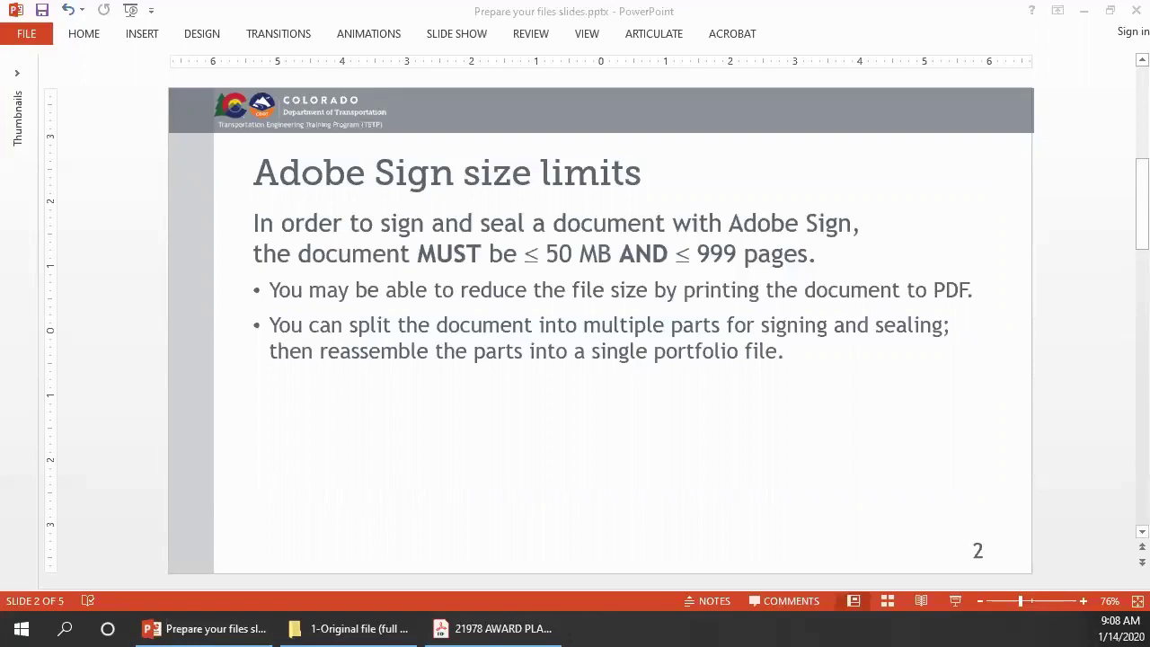
left_click(329, 626)
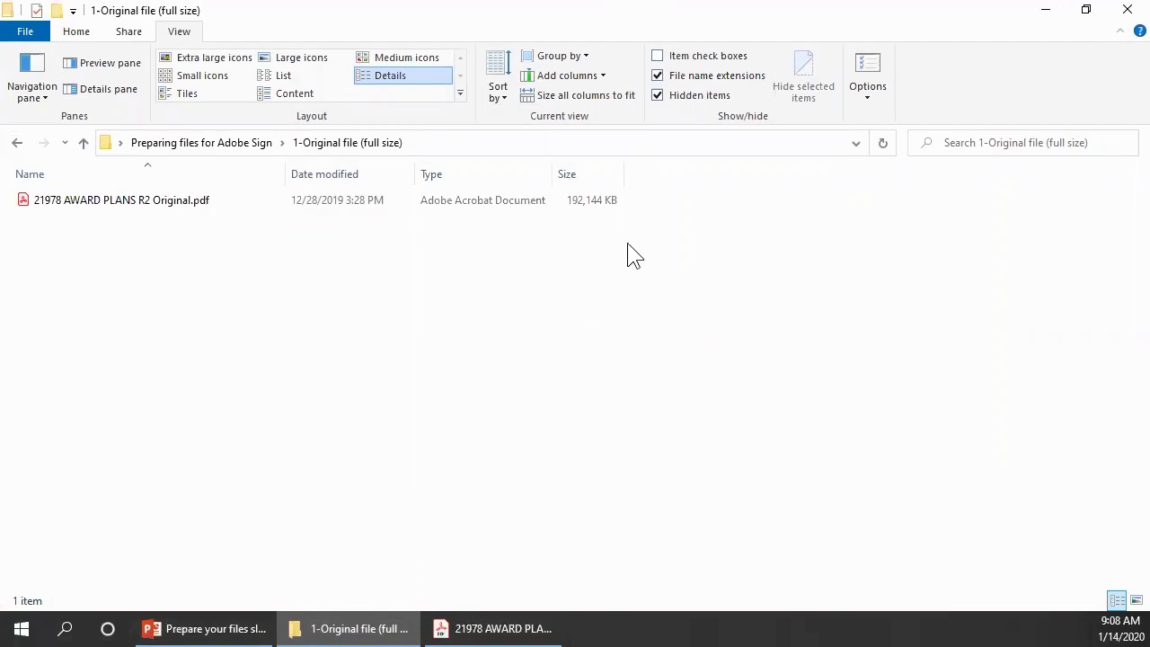
left_click(486, 629)
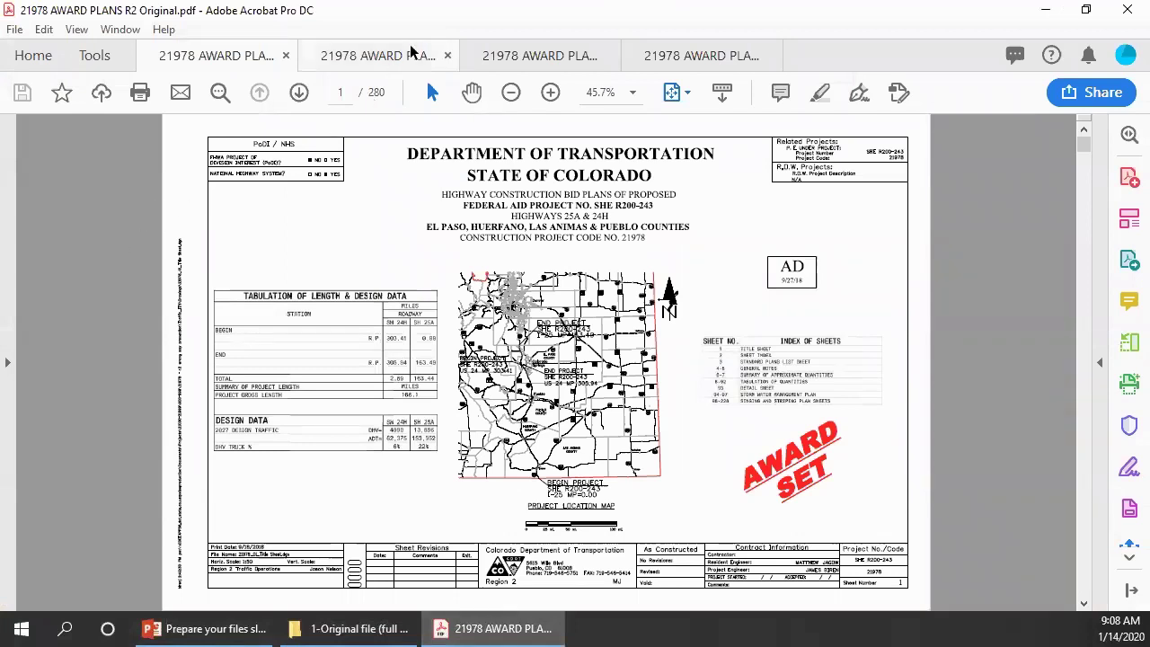
left_click(372, 107)
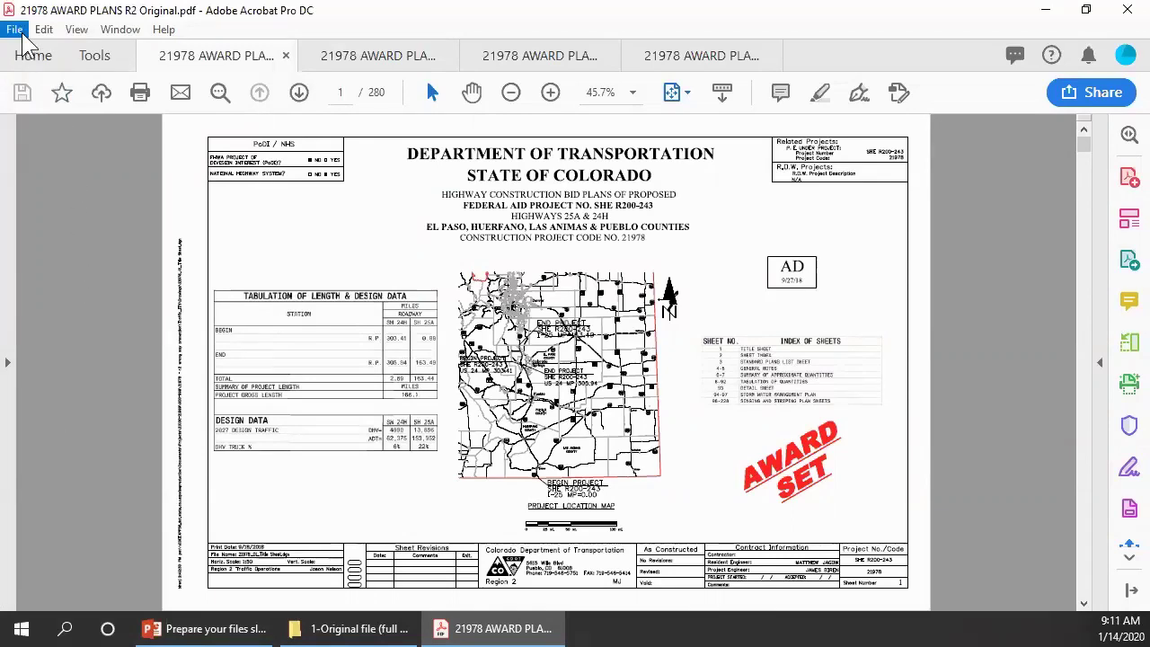
- Start printing the original award plans PDF with Adobe PDF as the printer
left_click(15, 30)
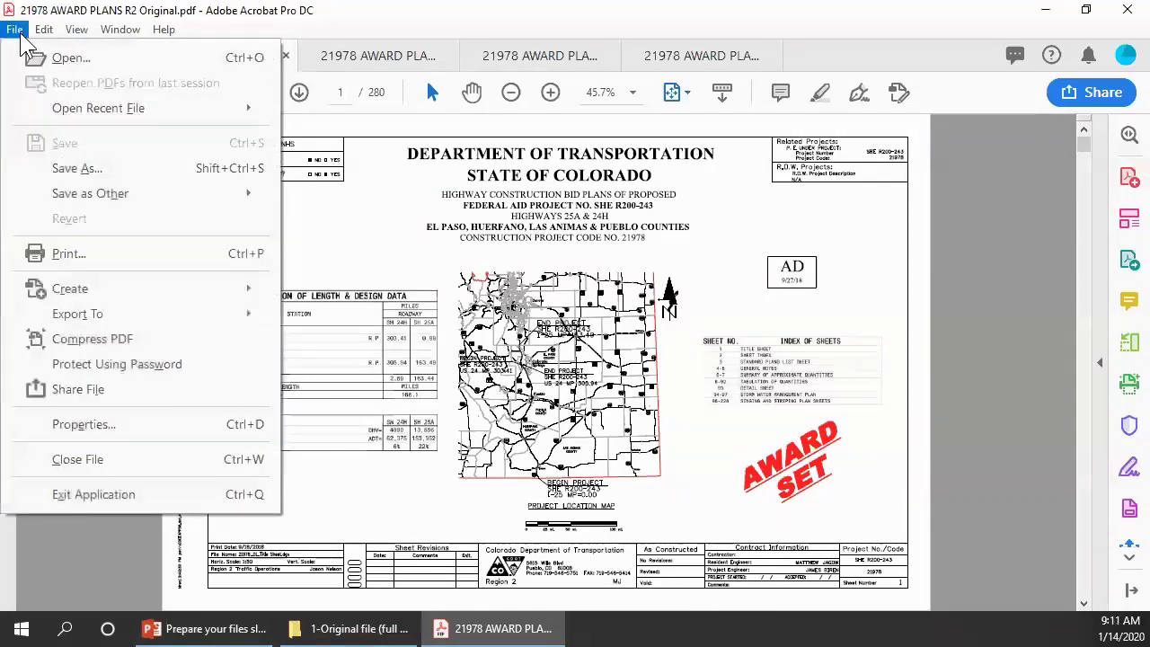
left_click(68, 258)
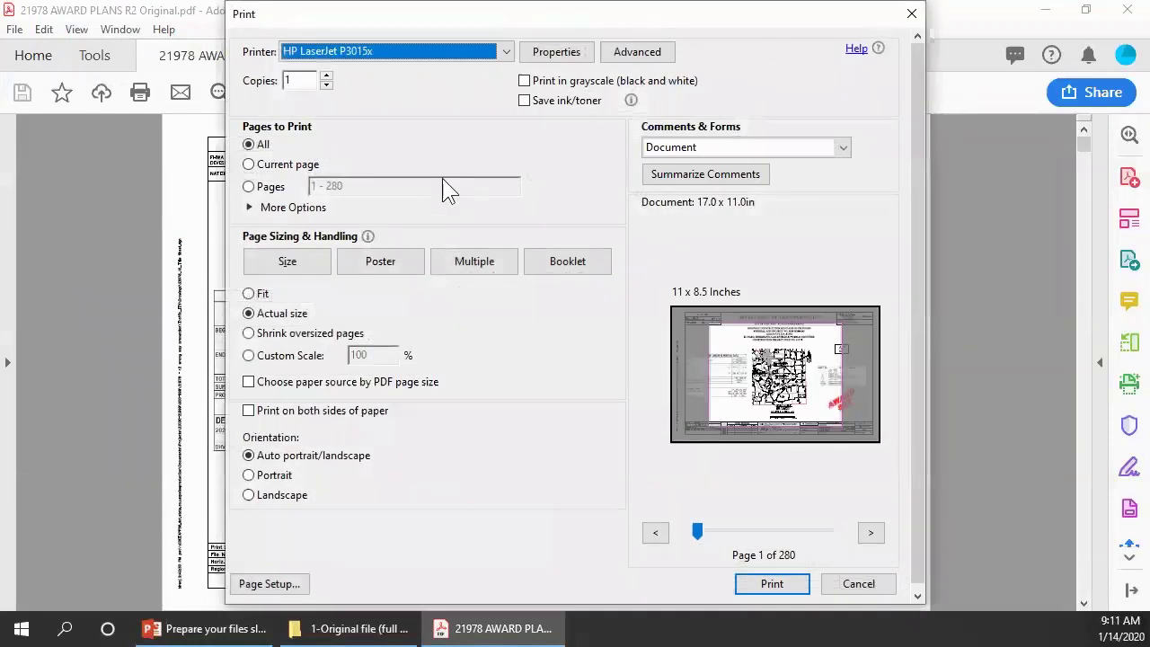
left_click(504, 51)
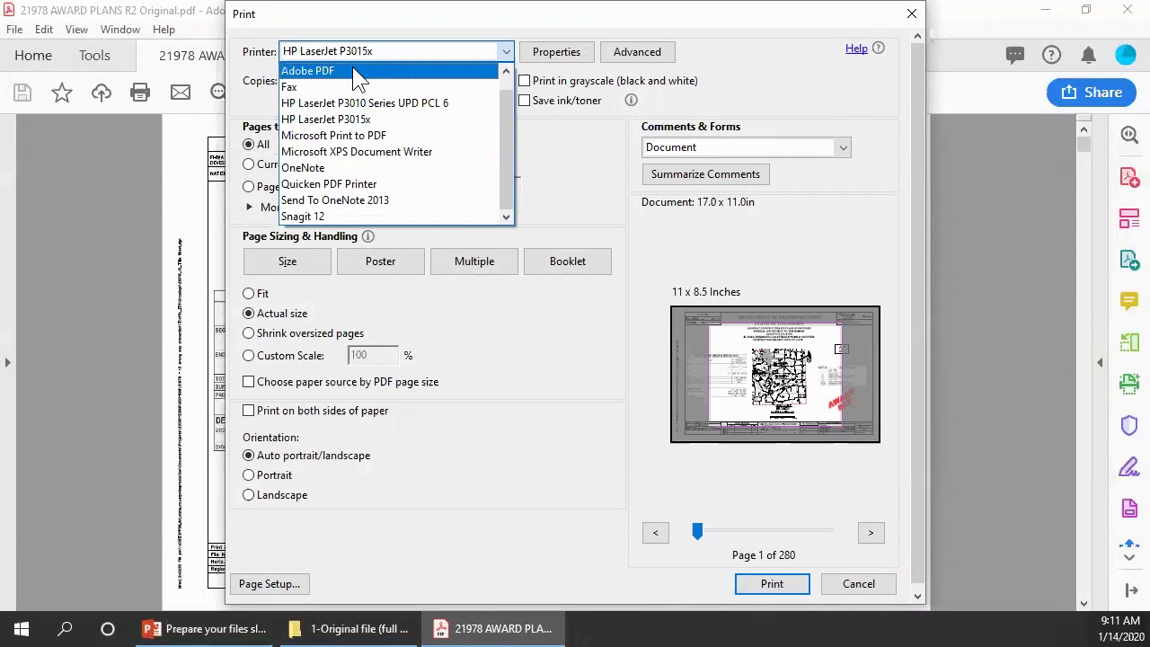
left_click(354, 70)
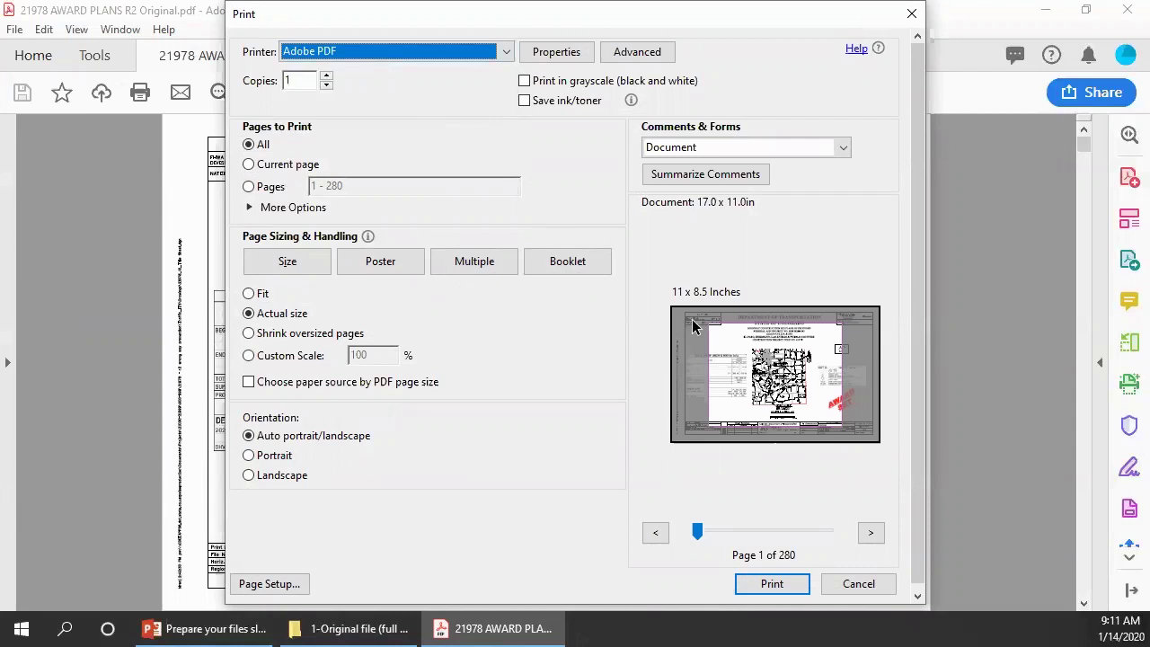
- Try an 11 x 17 landscape page setup for the print job and discard it
left_click(244, 580)
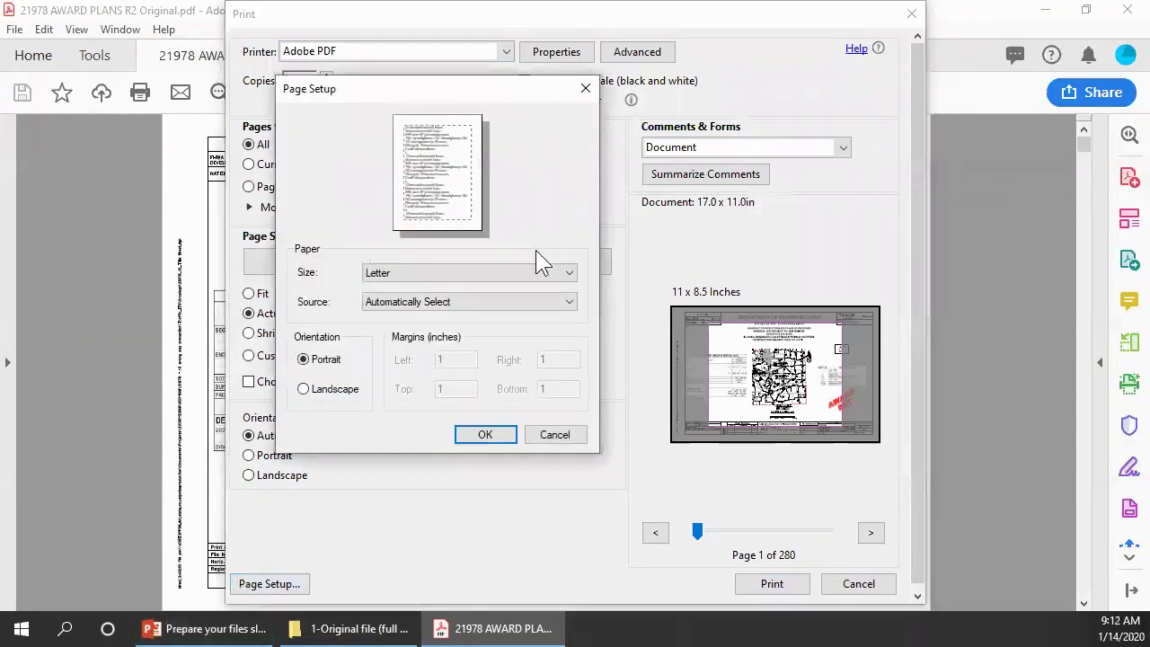
left_click(571, 273)
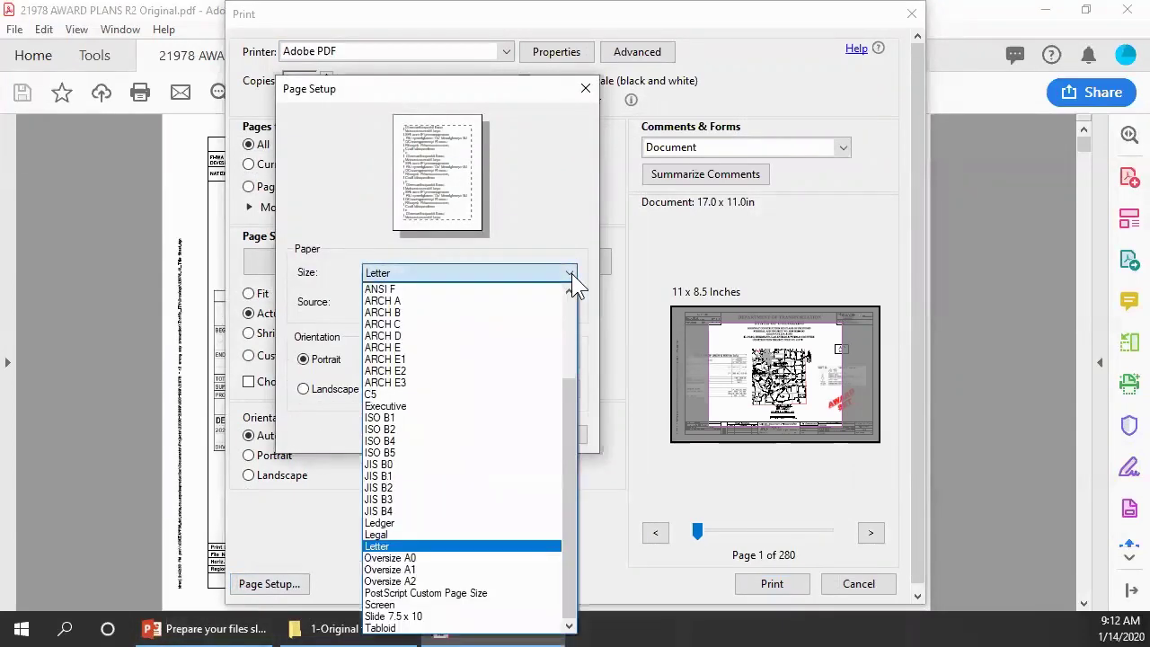
left_click_drag(571, 409, 576, 302)
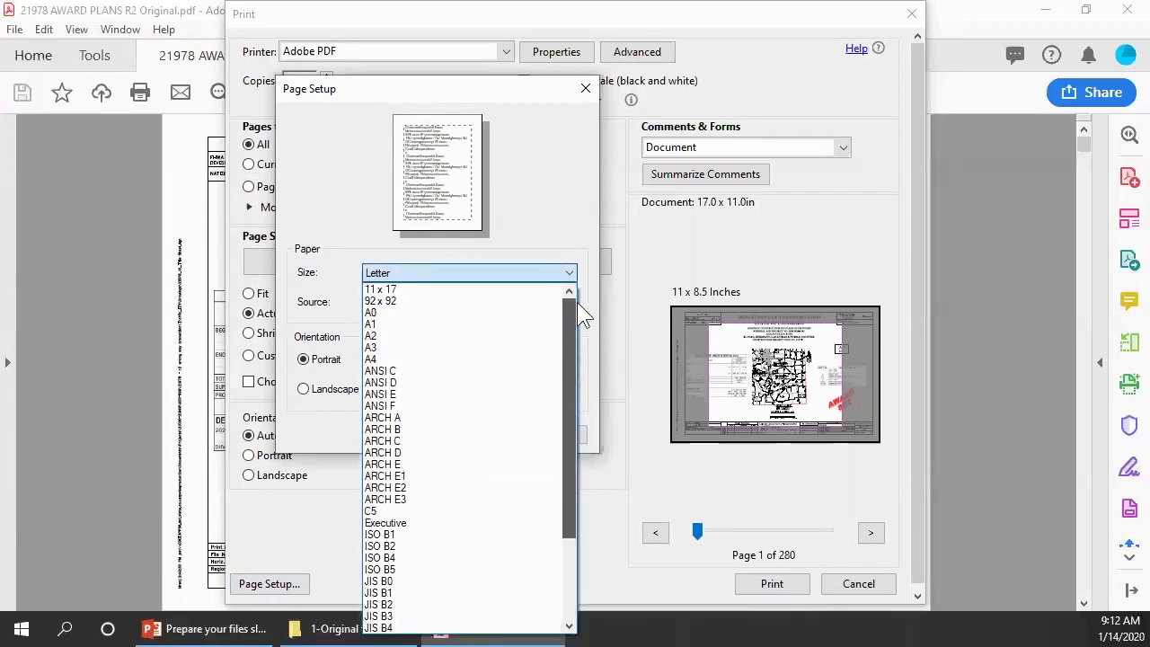
left_click(462, 290)
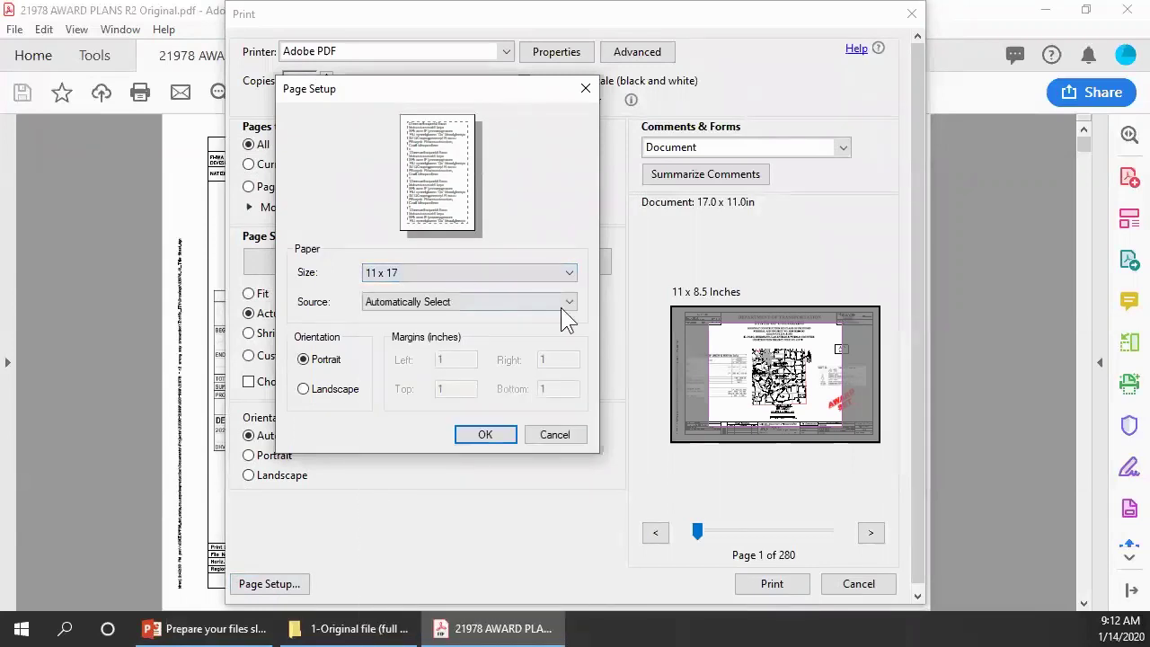
left_click(303, 389)
left_click(555, 439)
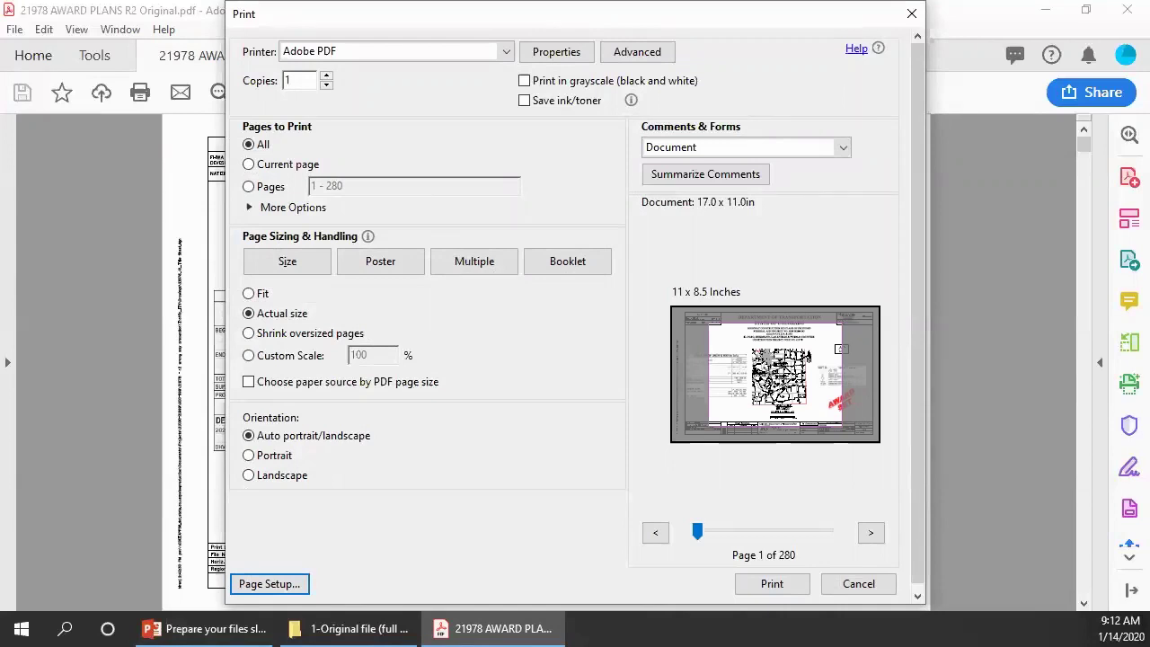
- Choose the paper source by PDF page size with Standard-Classic conversion settings, and cancel the print job
left_click(282, 383)
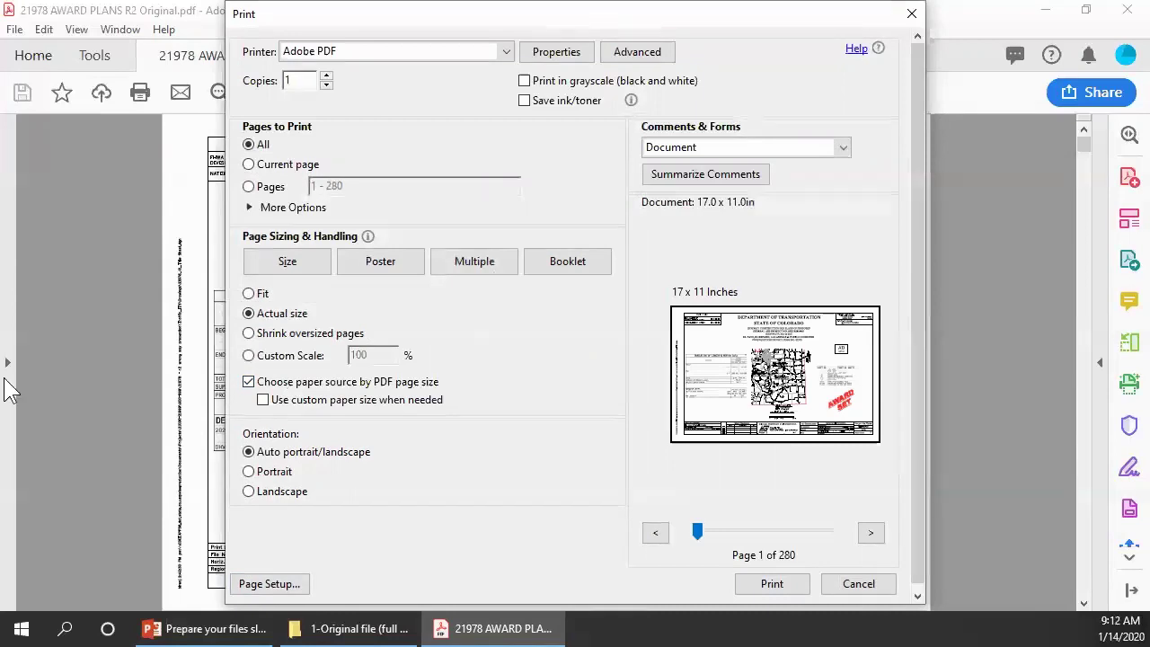
left_click(561, 51)
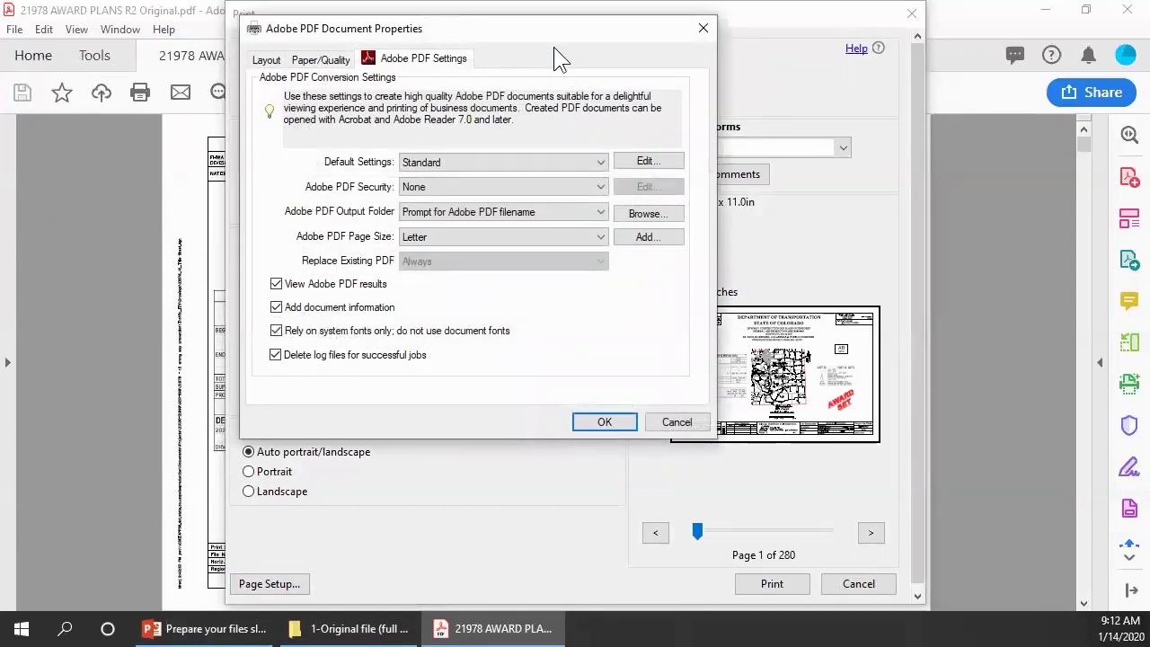
left_click(603, 164)
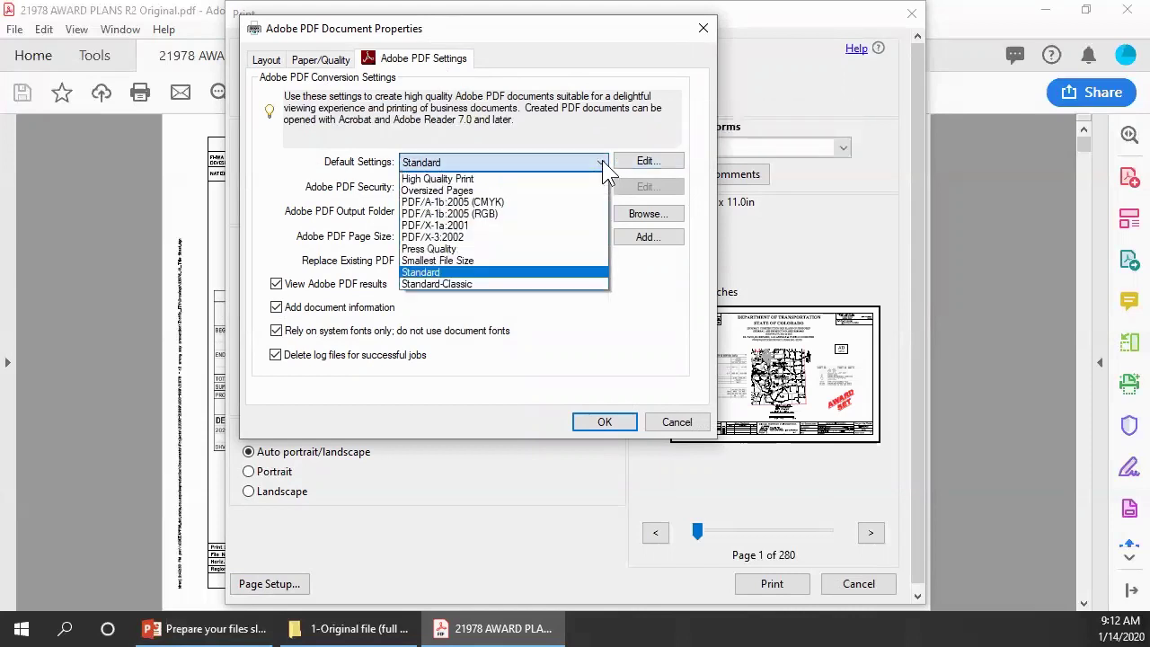
left_click(456, 284)
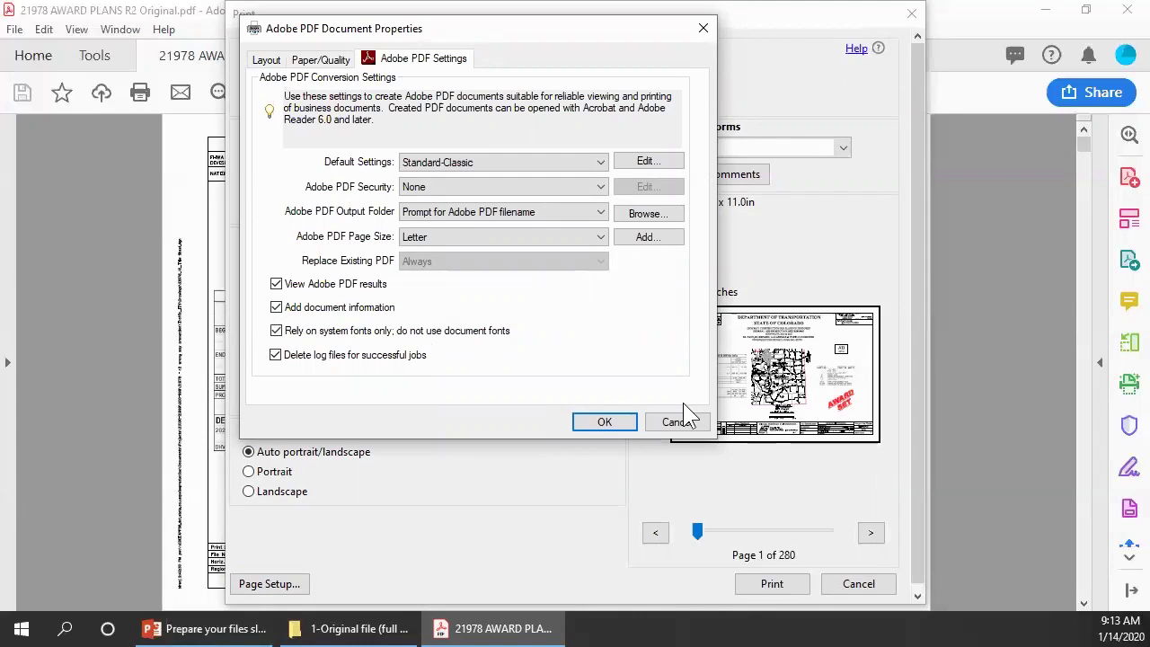
left_click(605, 422)
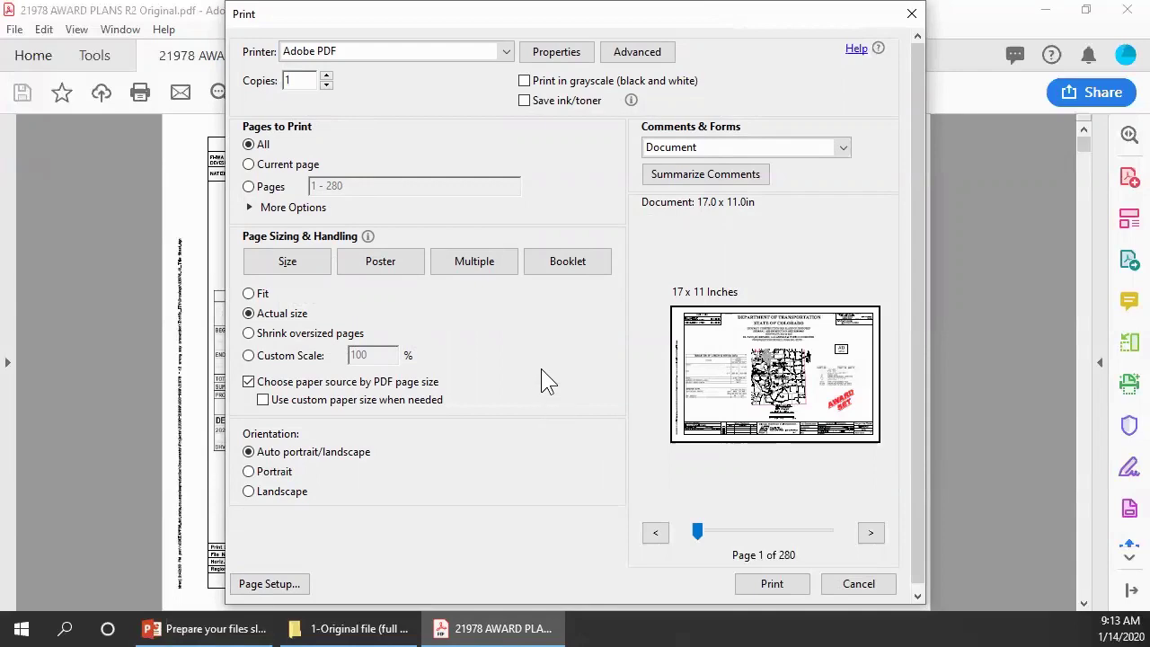
left_click(853, 586)
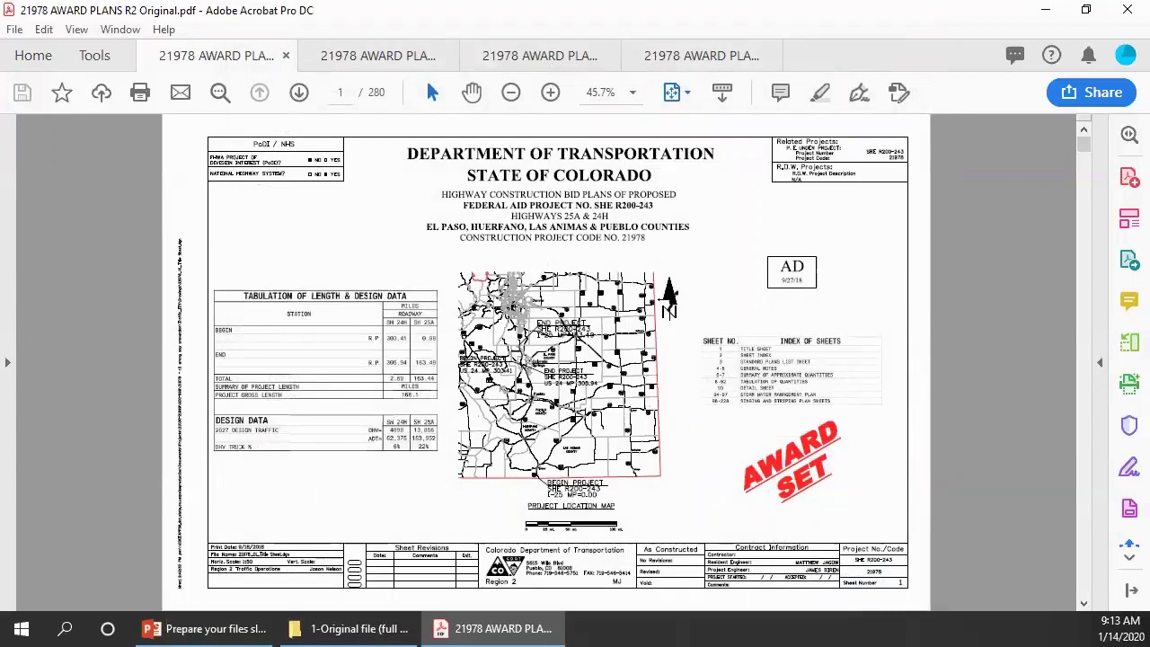
- Check the printed file's size in the 2-Printed to PDF folder and review the PowerPoint slide on when to print to PDF
key("alt+Tab")
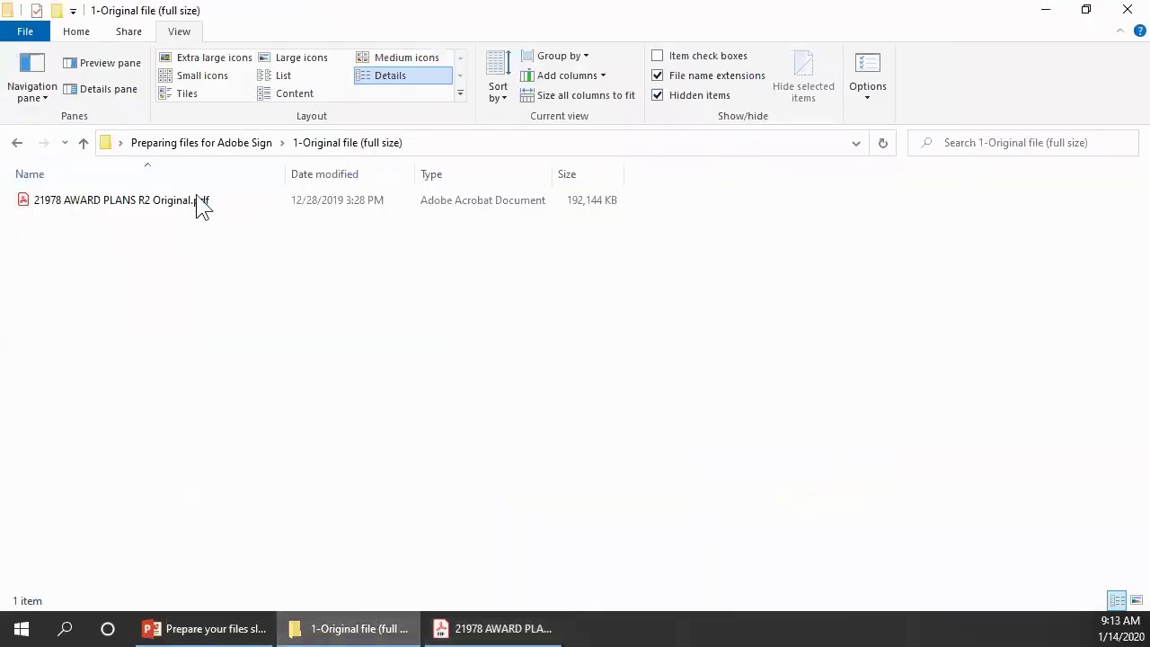
left_click(184, 144)
double_click(84, 221)
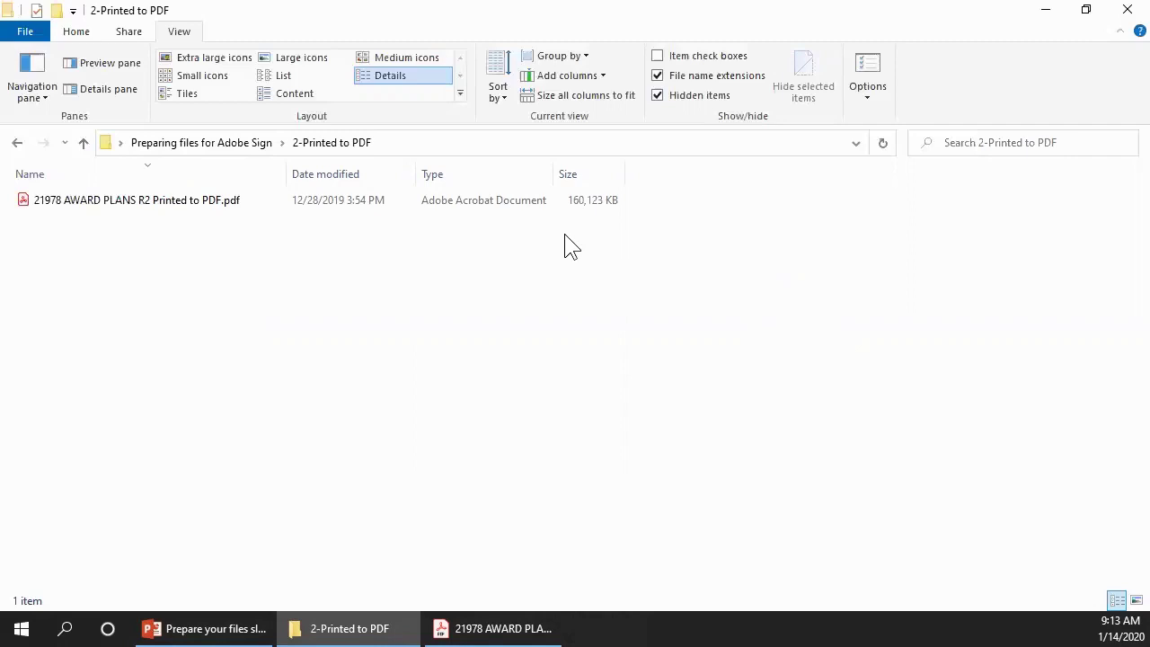
key("alt+Tab")
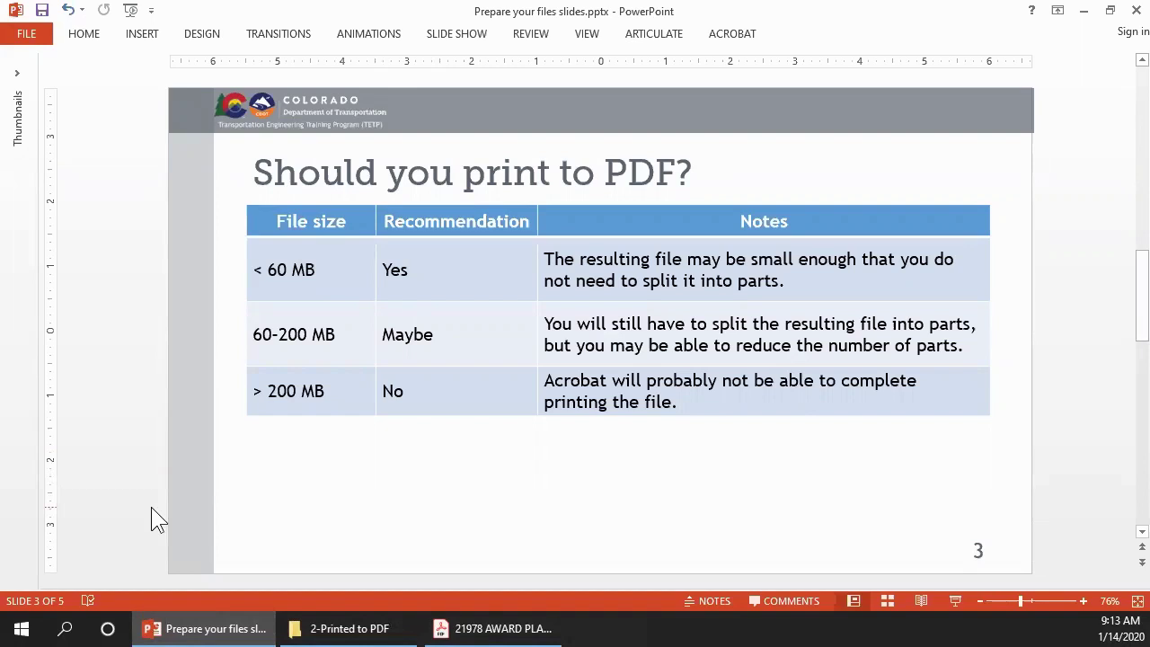
- Switch to the Printed to PDF plans document in Acrobat and open the Organize Pages tool
key("alt+Tab")
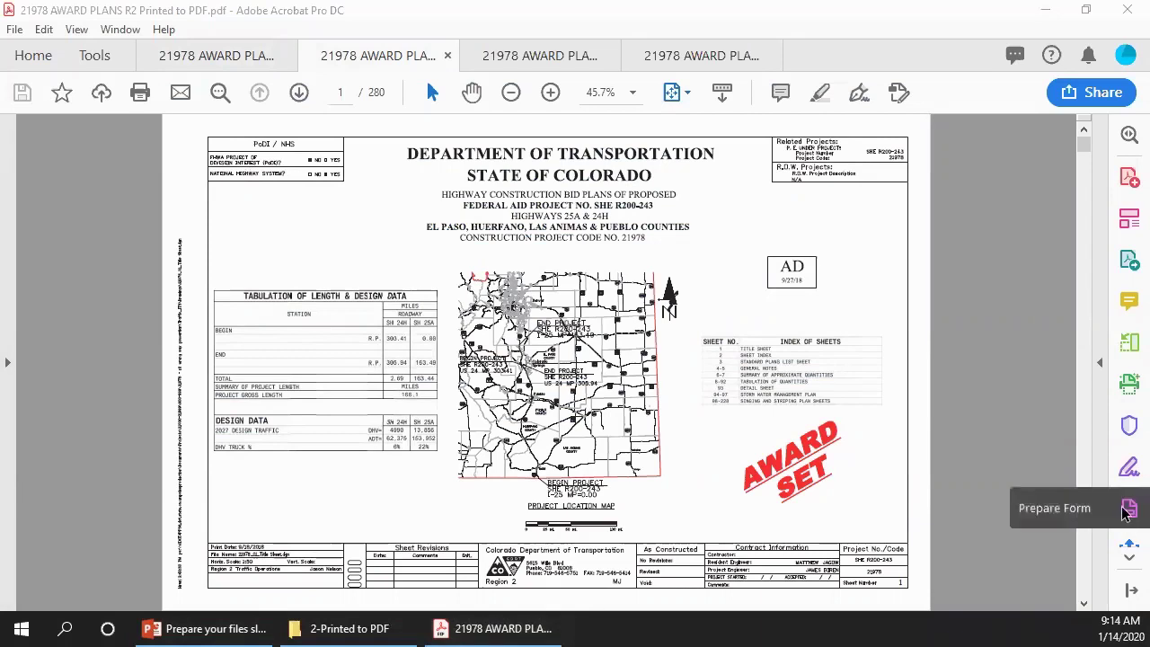
left_click(1099, 364)
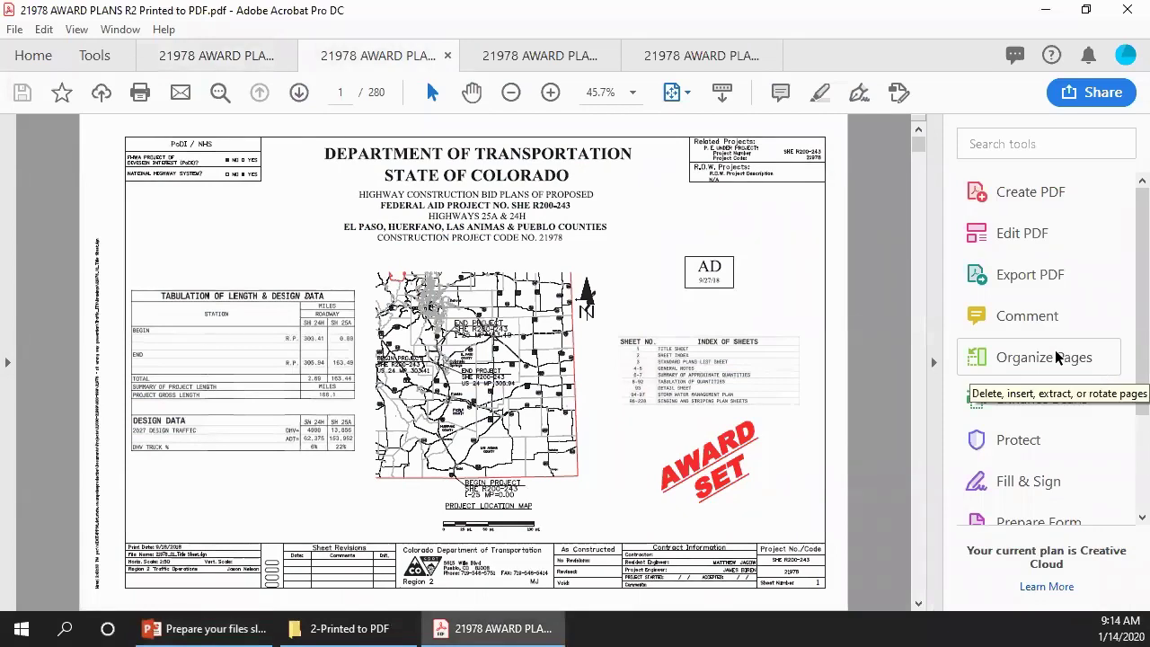
left_click(1057, 358)
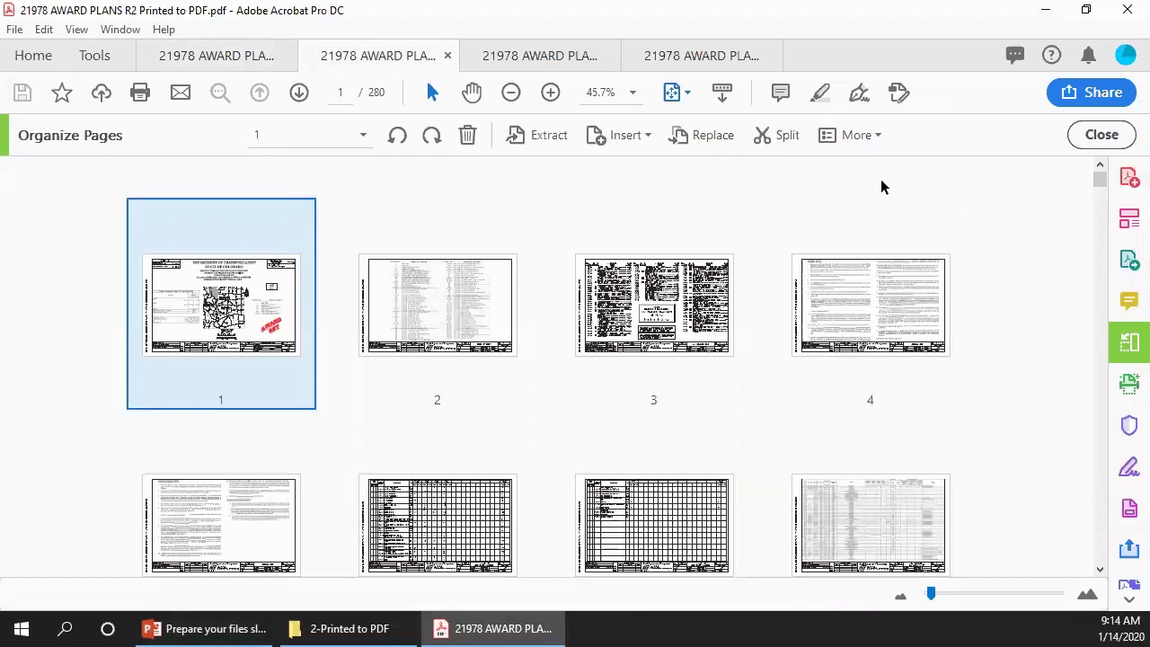
- Set up splitting the document by file size with a 48 MB limit per part
left_click(780, 140)
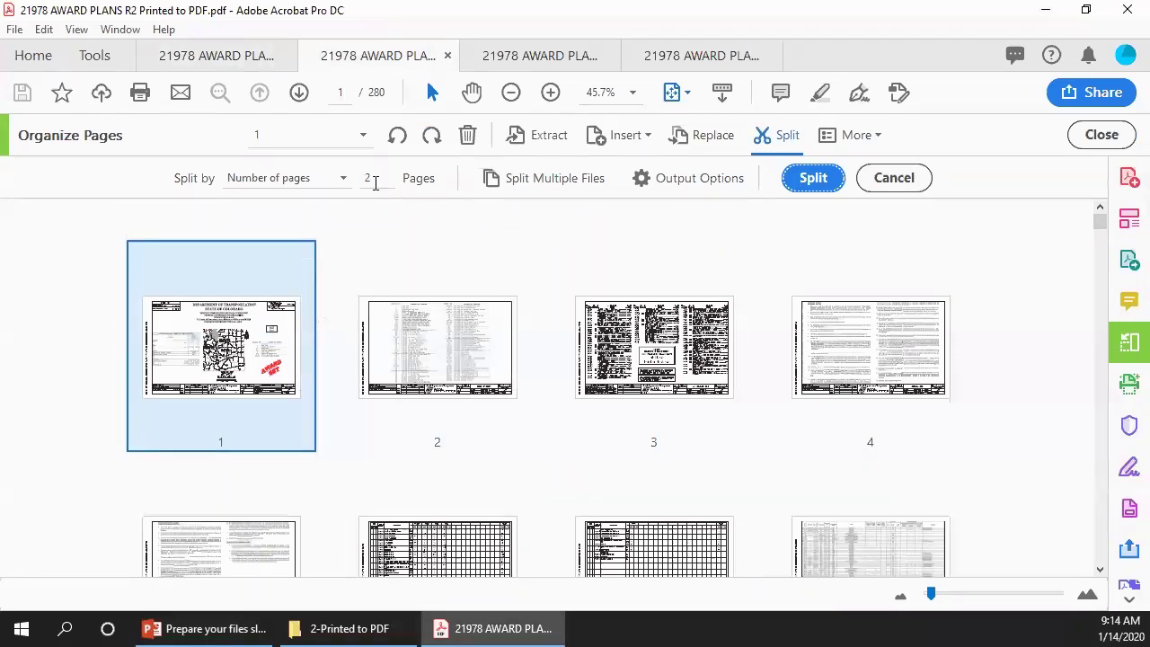
left_click(347, 182)
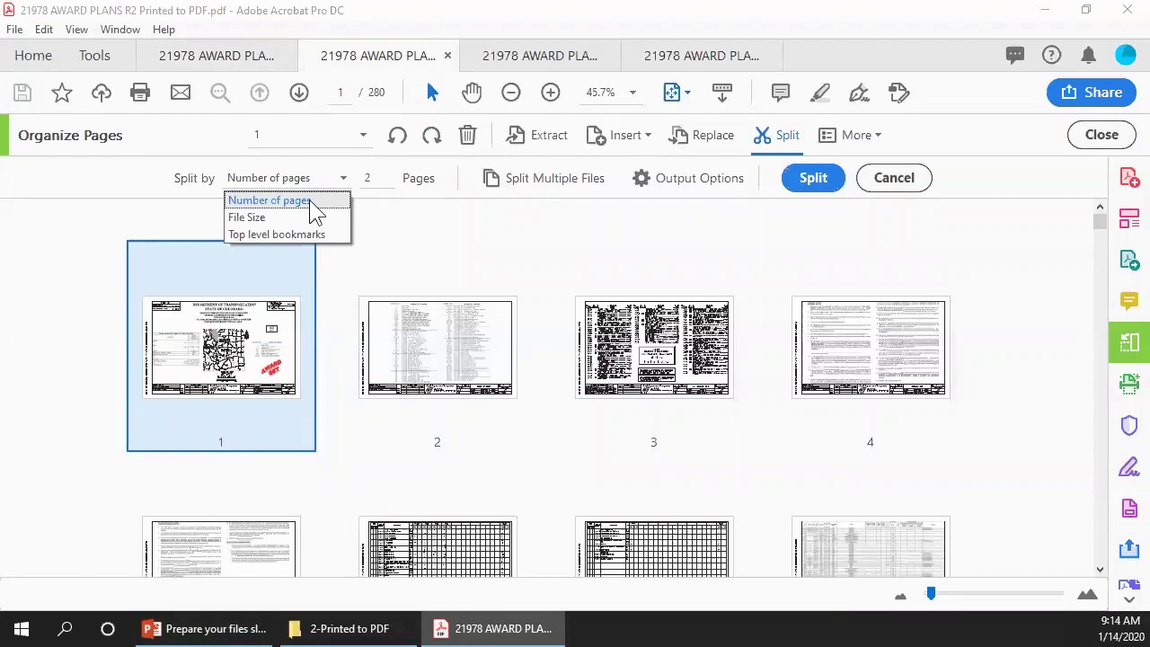
left_click(281, 216)
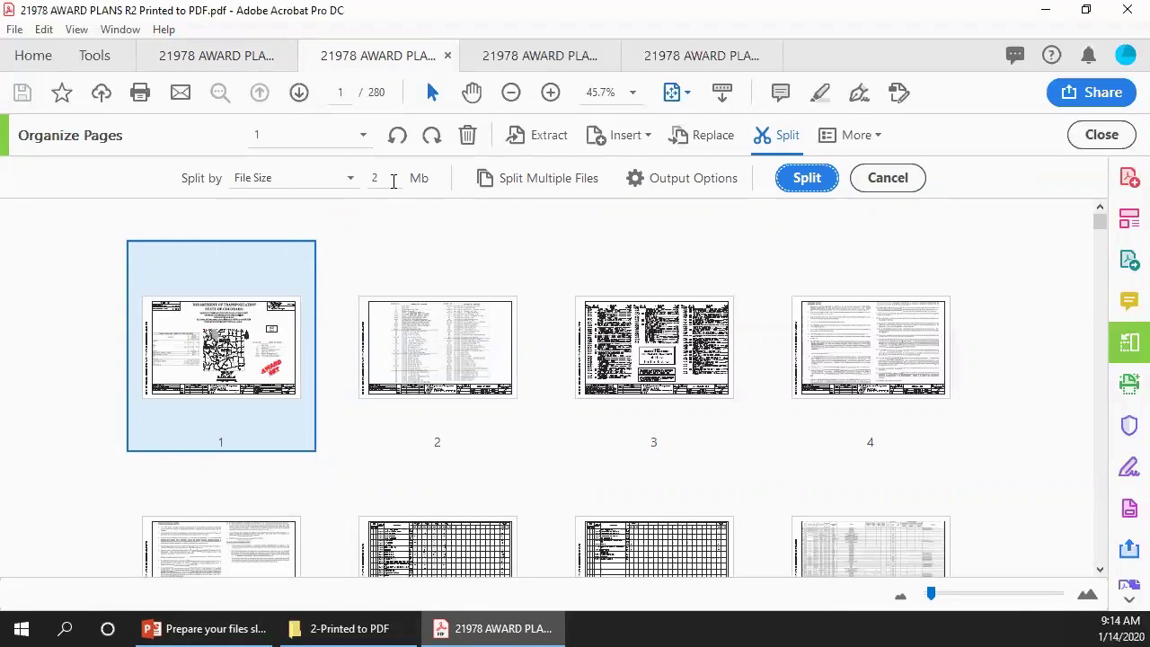
double_click(393, 181)
key("BackSpace")
type("48")
- Accept the split output options with the same target folder and Part label after the original name, and cancel the split
left_click(681, 179)
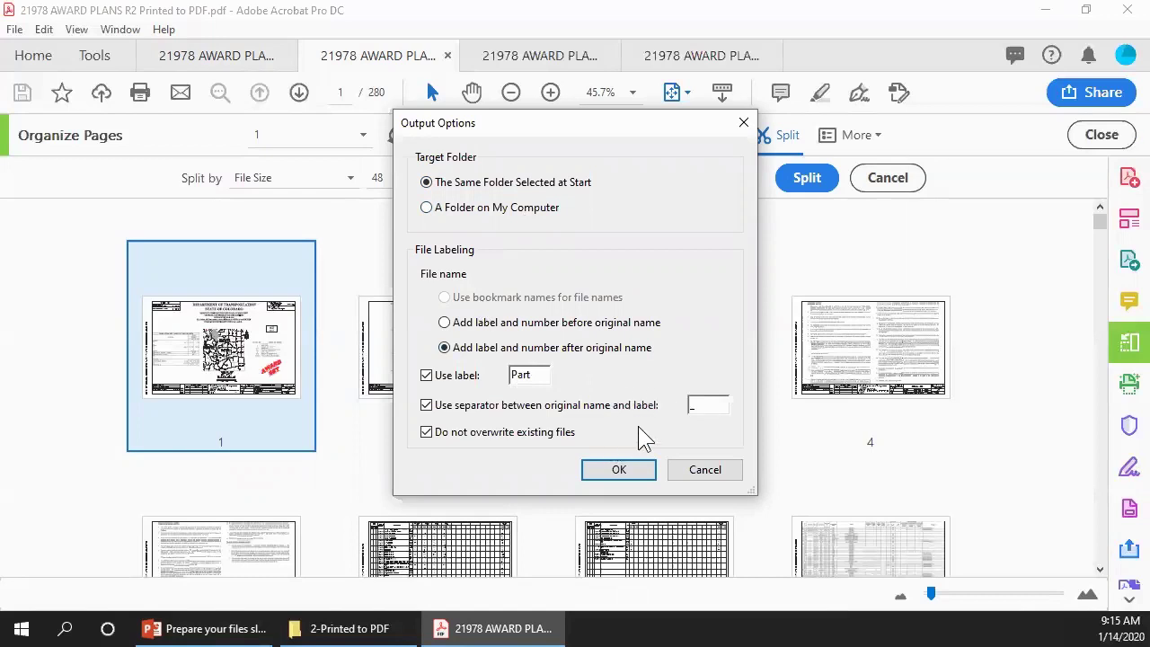
left_click(622, 472)
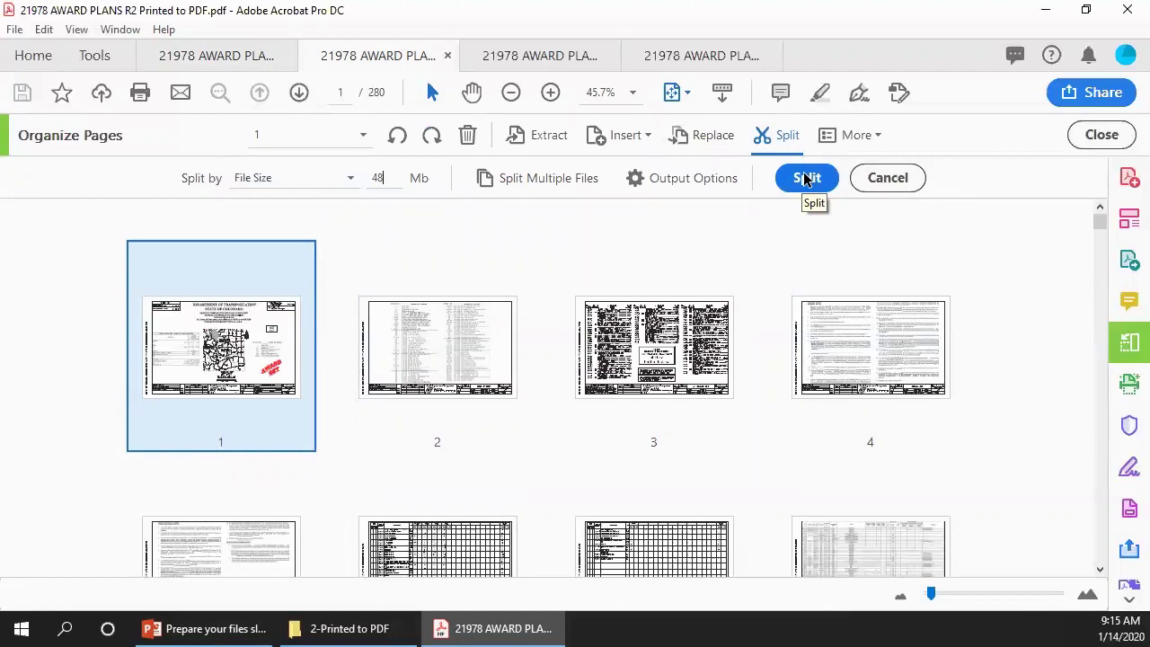
left_click(887, 178)
- Check the part files' sizes in the 3-Split into parts folder and bring up the Part1 PDF in Acrobat
left_click(346, 628)
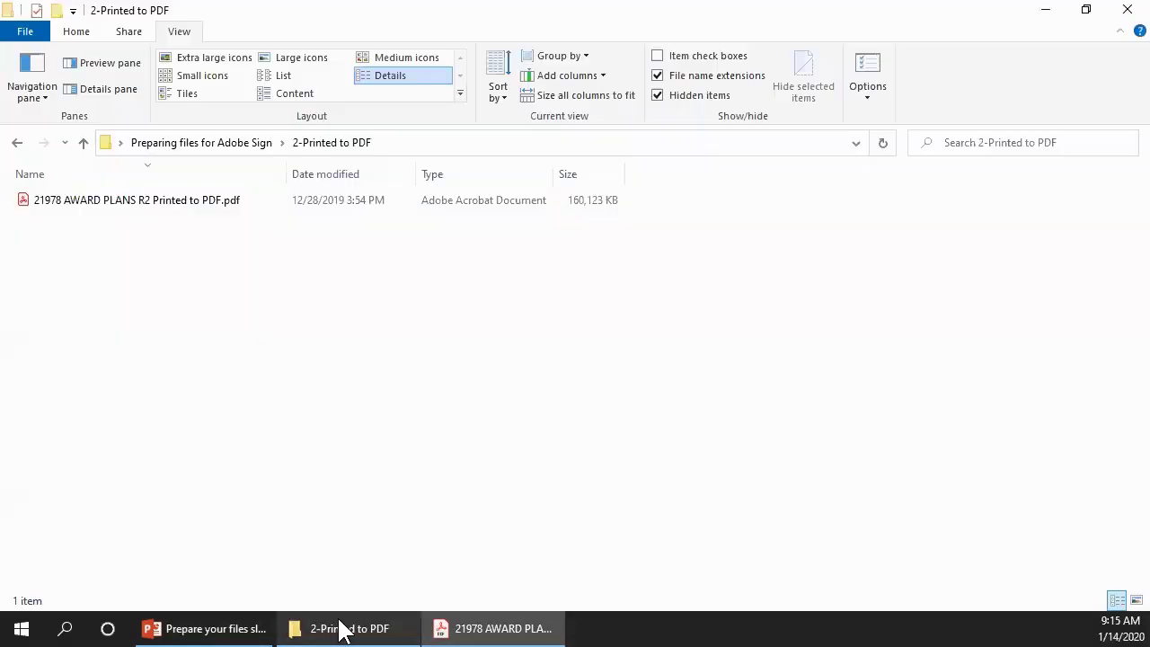
left_click(205, 144)
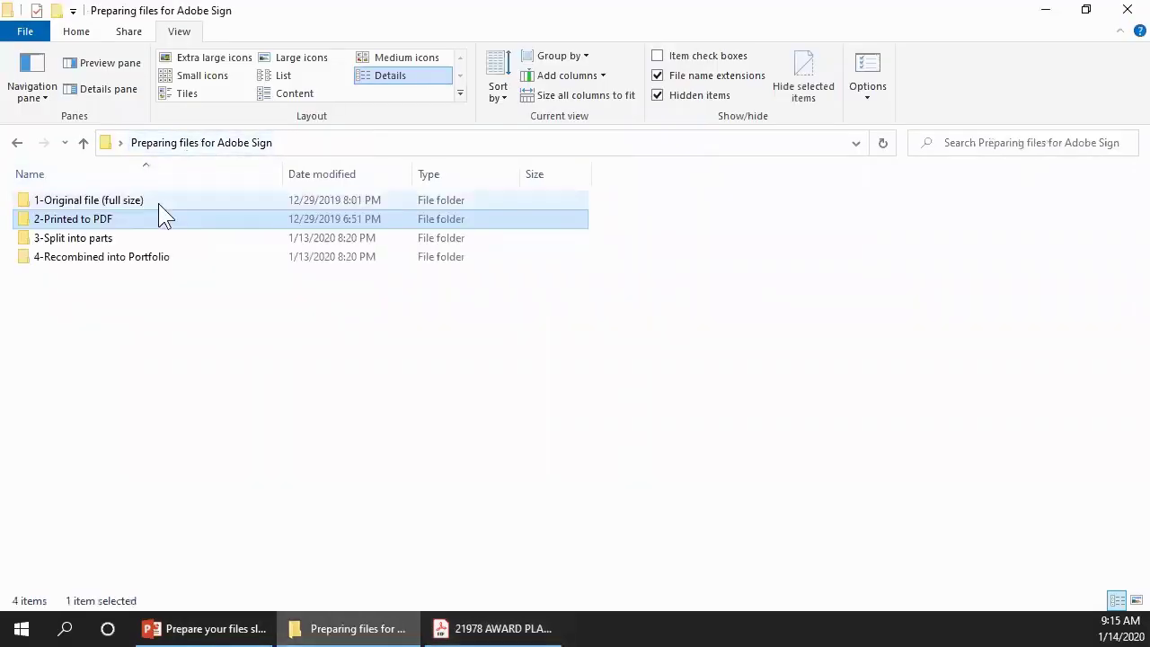
double_click(77, 237)
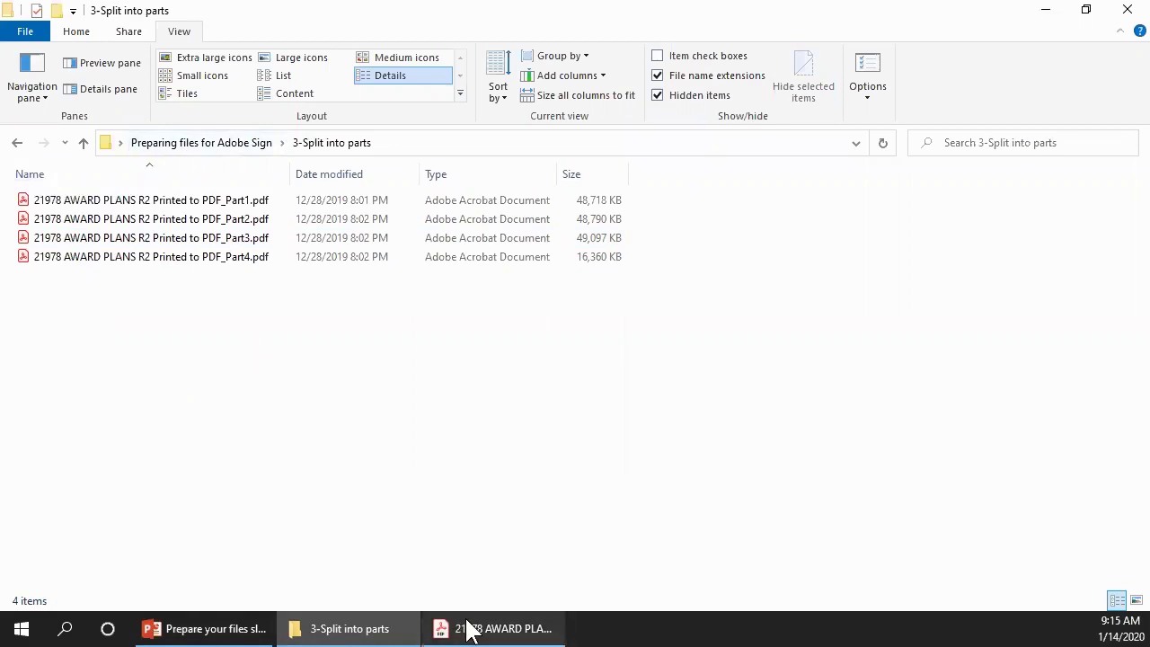
left_click(507, 628)
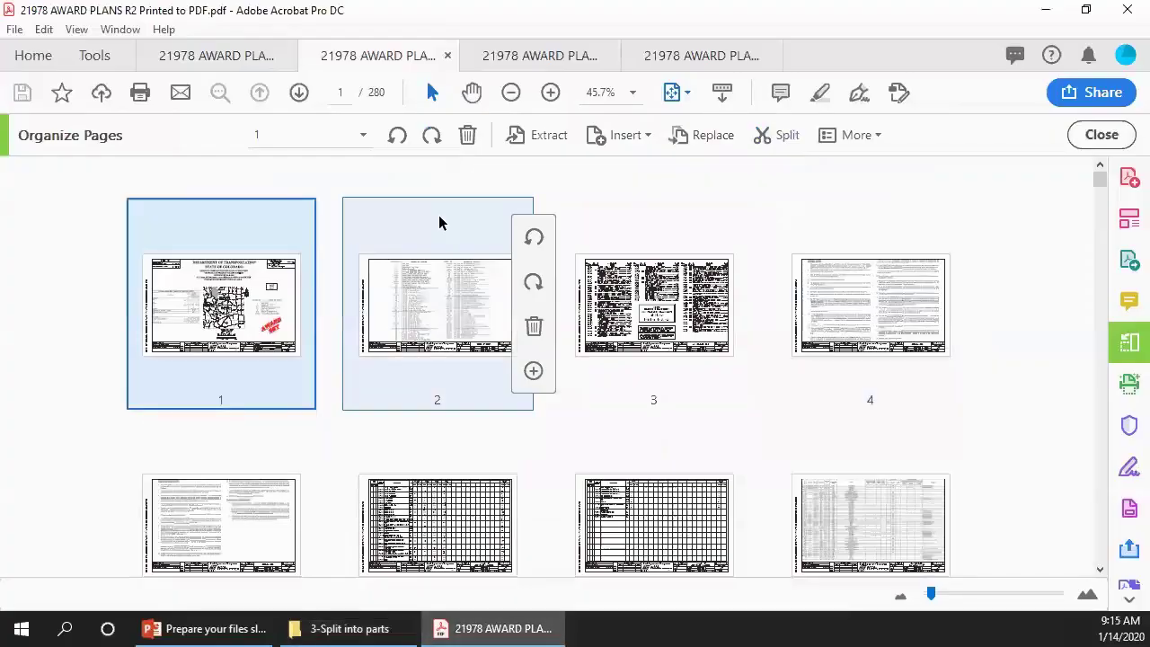
left_click(467, 70)
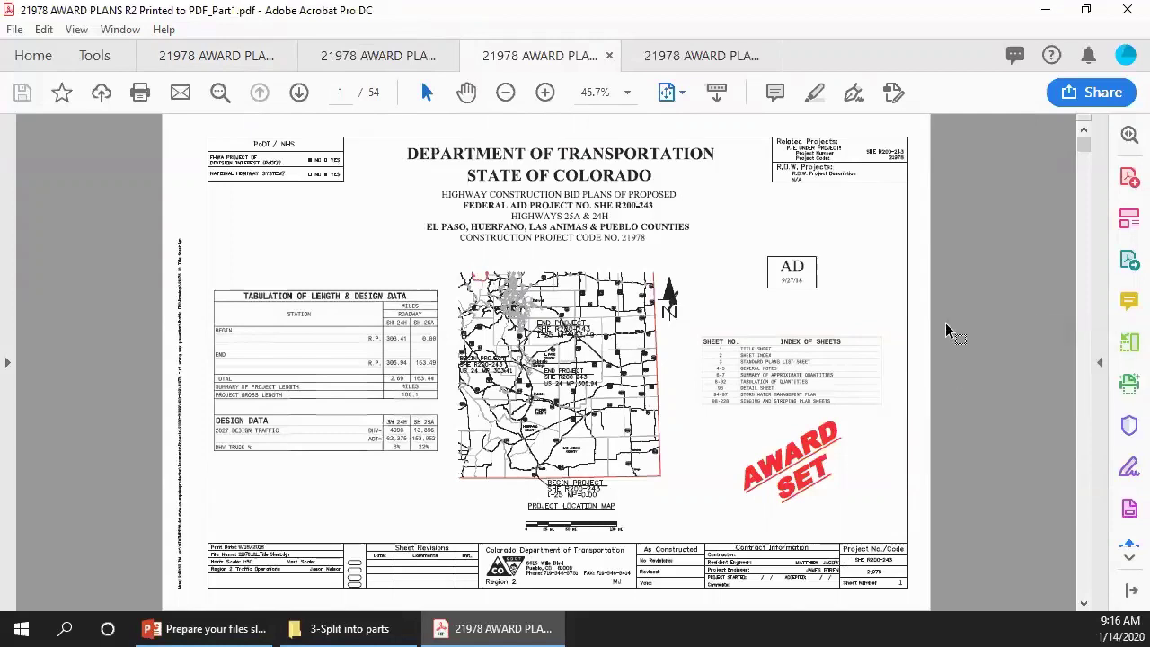
- Go to the last page of the Part1 PDF and examine the sheet number in its title block
key("End")
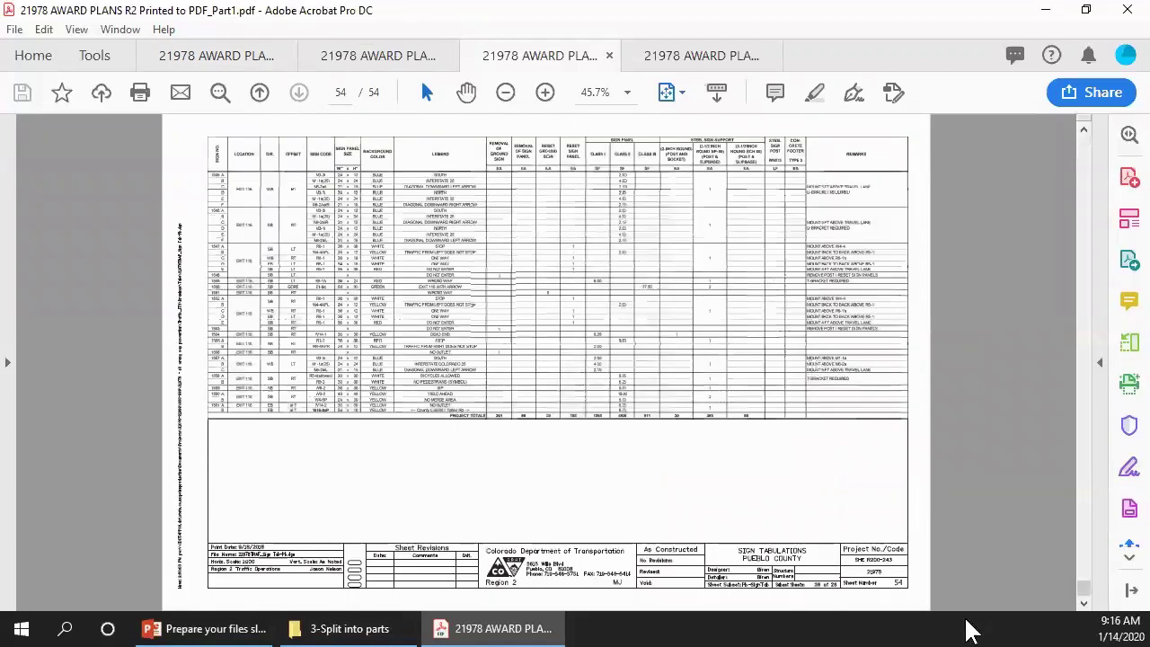
scroll(913, 610, "up", 3)
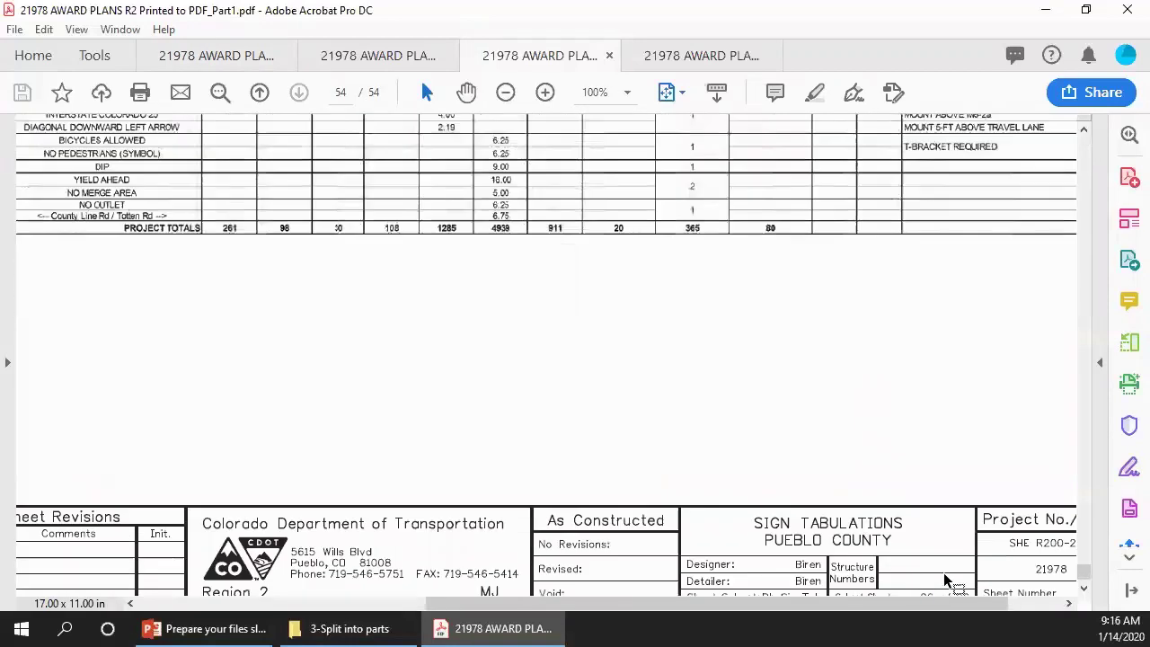
left_click_drag(912, 611, 966, 610)
scroll(1029, 579, "down", 1)
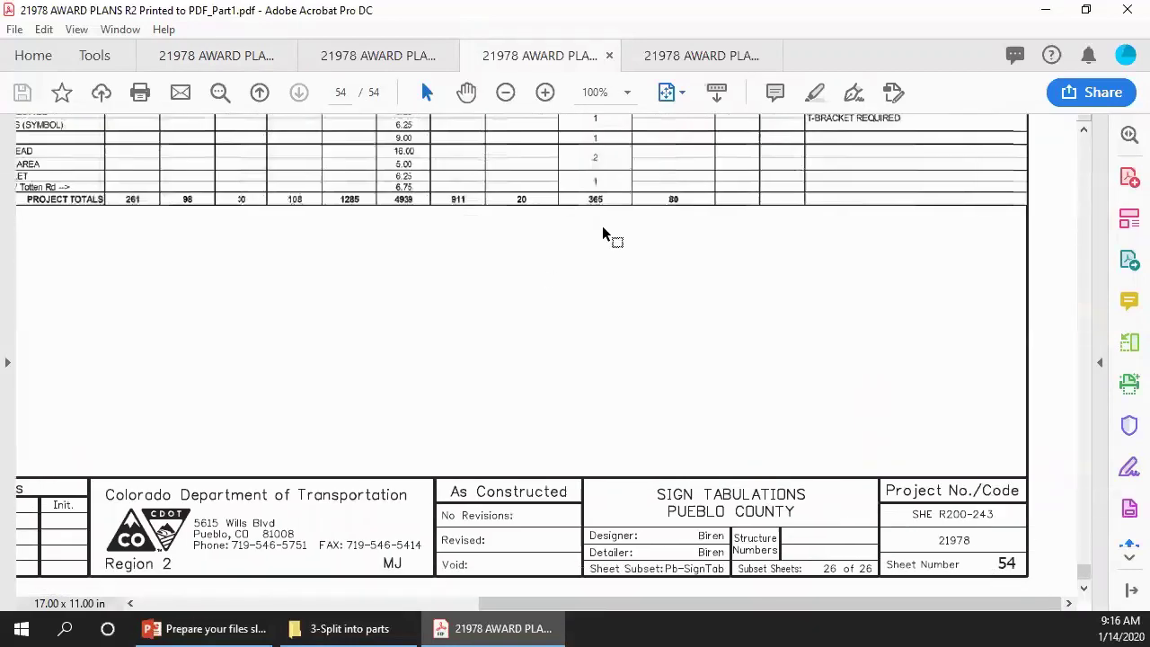
- Examine the sheet numbers in the title blocks on the first and last pages of the Part2 PDF
left_click(759, 56)
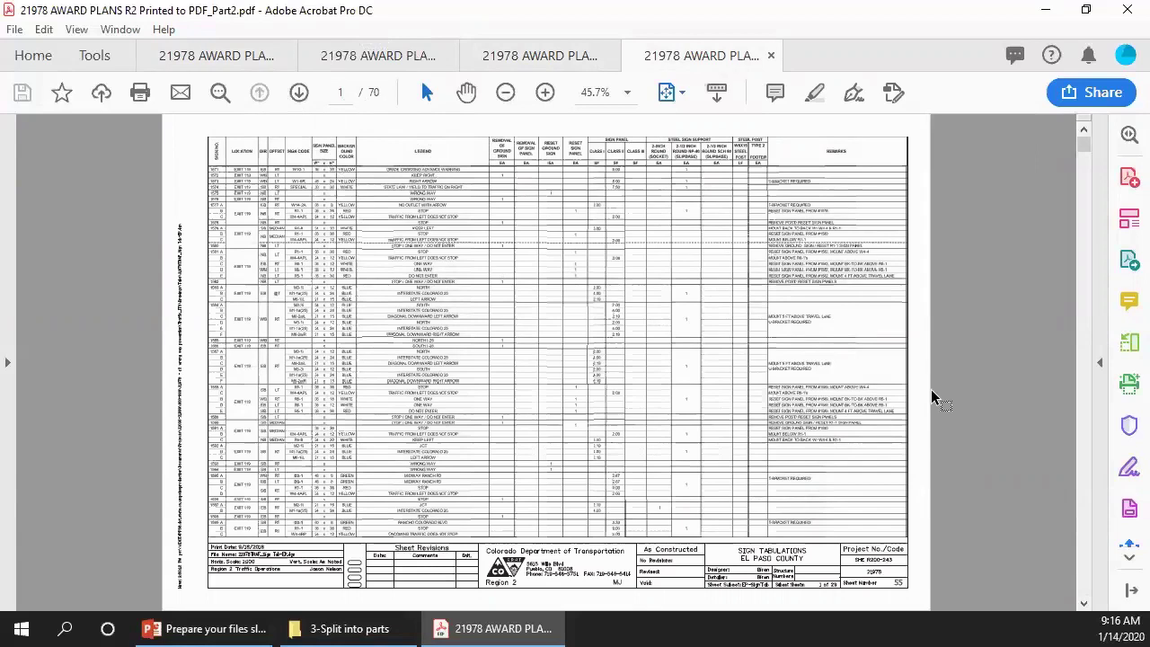
scroll(948, 611, "up", 2)
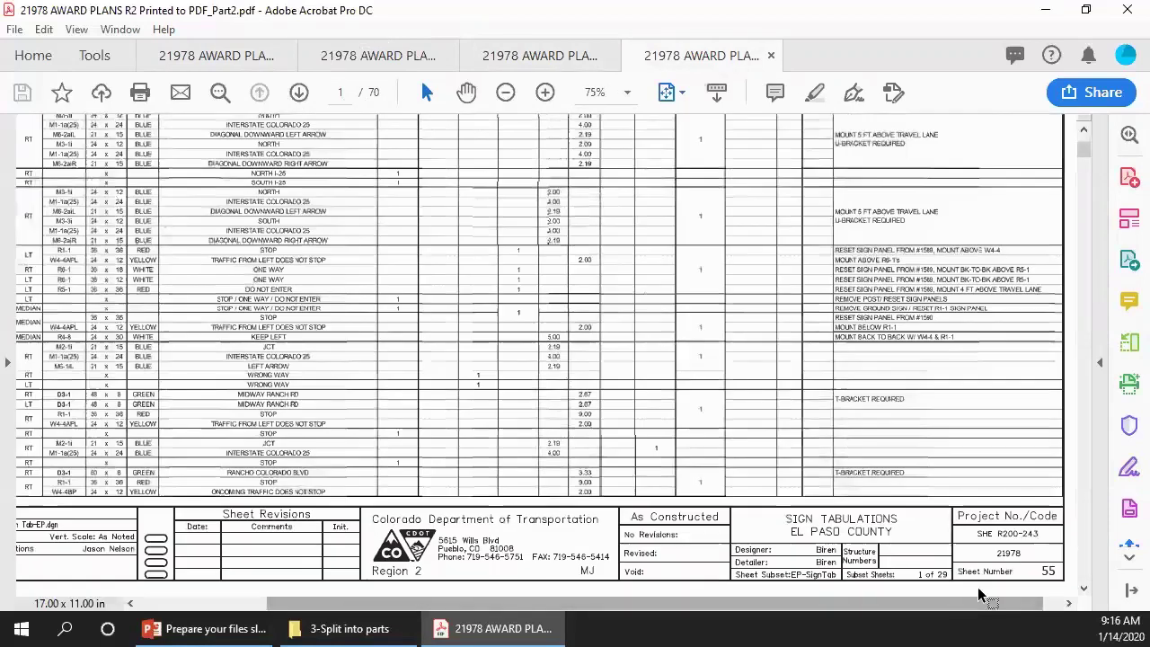
scroll(989, 526, "down", 5)
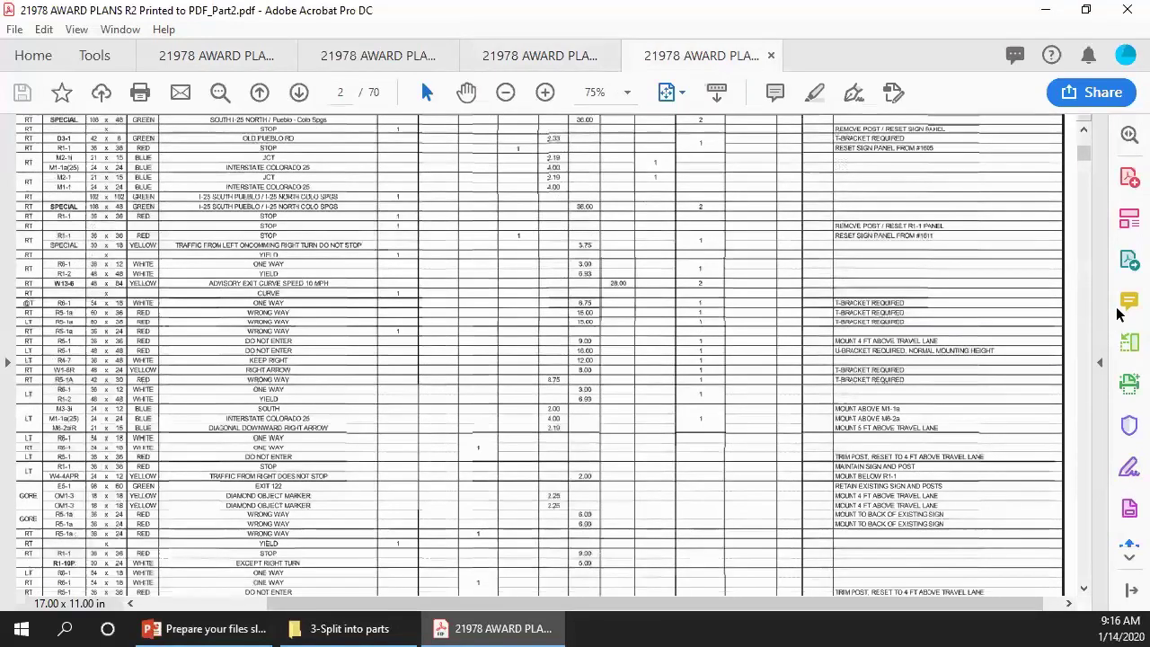
left_click(1083, 154)
left_click_drag(1074, 507, 1034, 575)
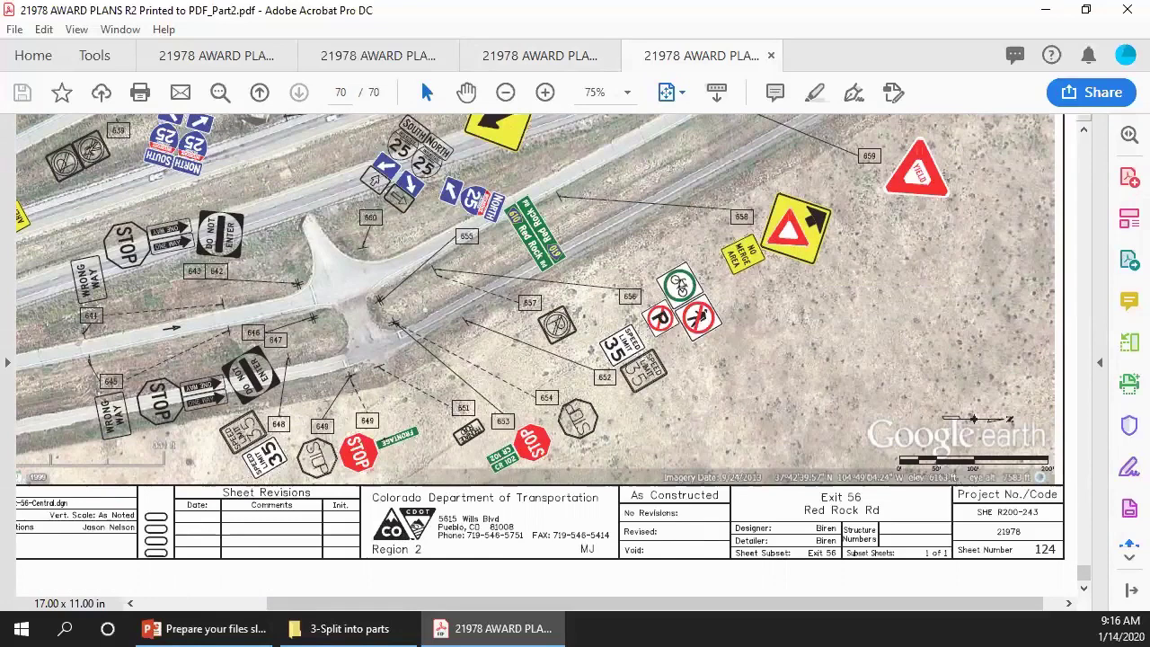
- Bring up the 3-Split into parts folder, read Adobe's Overview of PDF Portfolios web page and close the browser
left_click(329, 627)
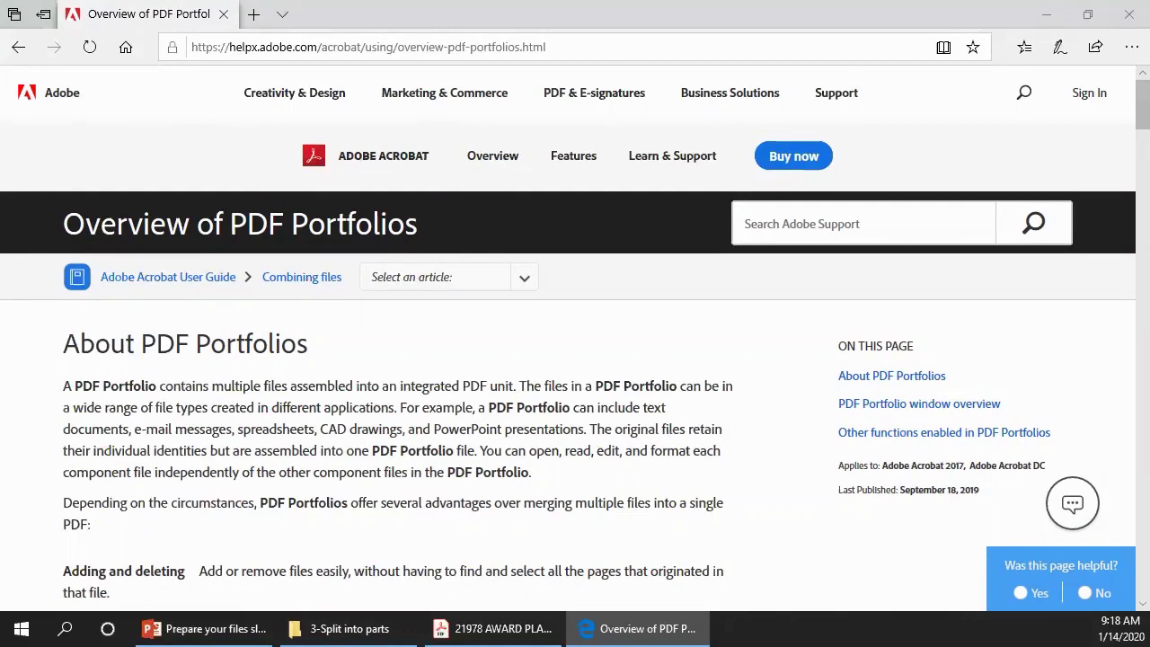
scroll(531, 249, "down", 1)
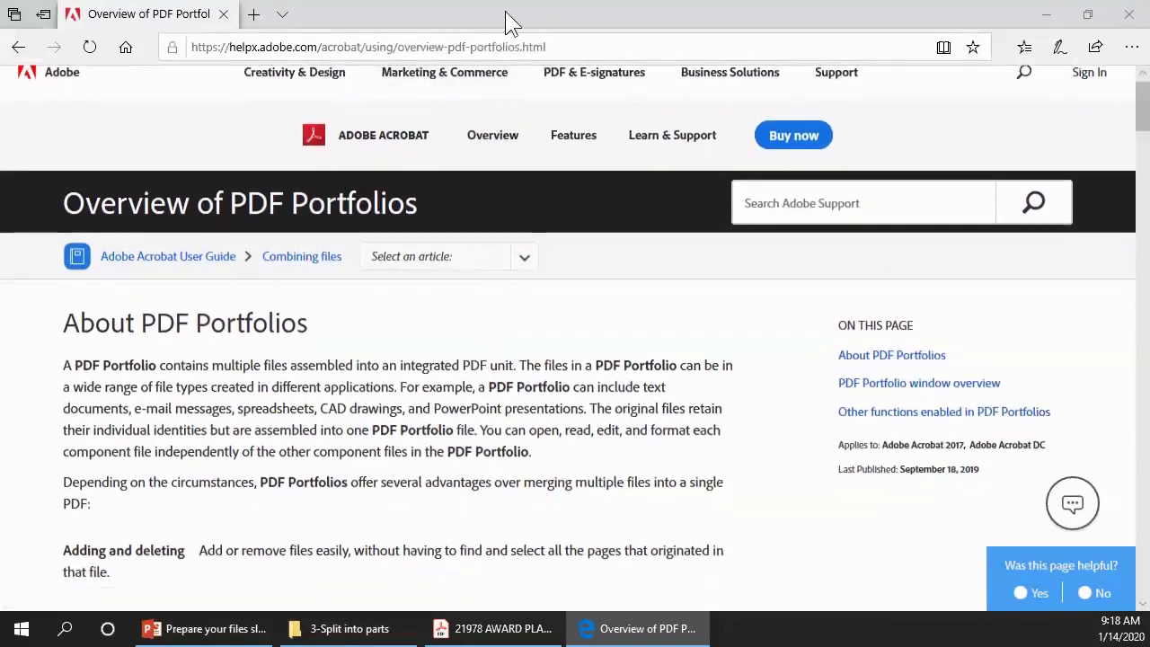
key("alt+F4")
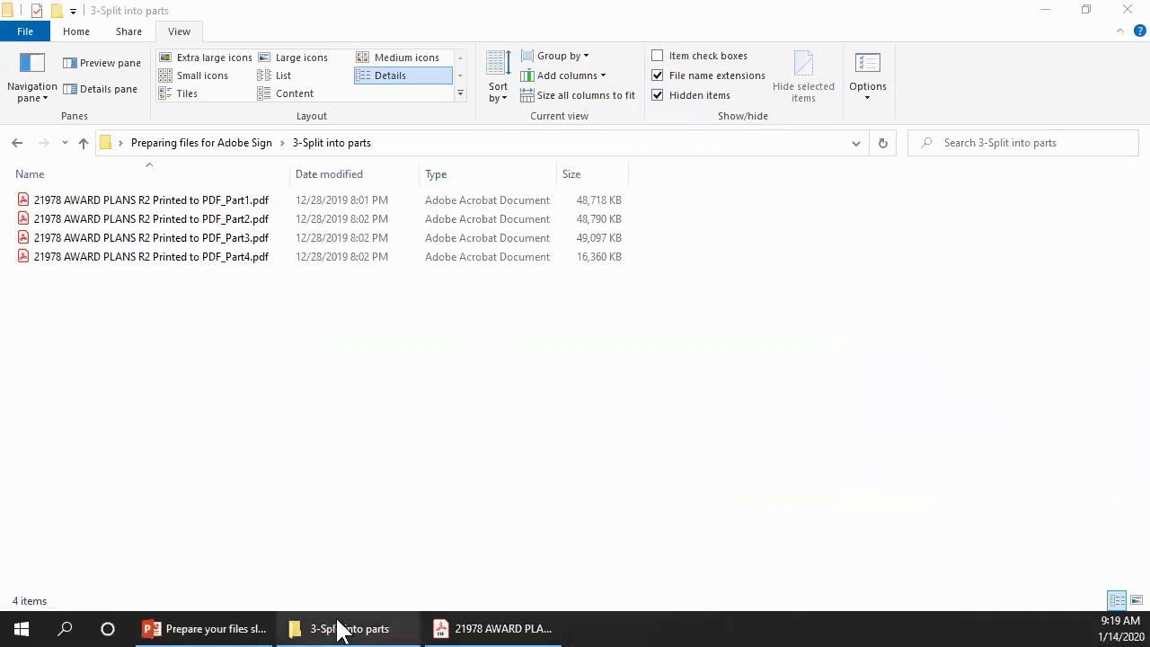
- Switch to Acrobat and close the Part2, Part1, Printed to PDF and Original plans documents
left_click(464, 629)
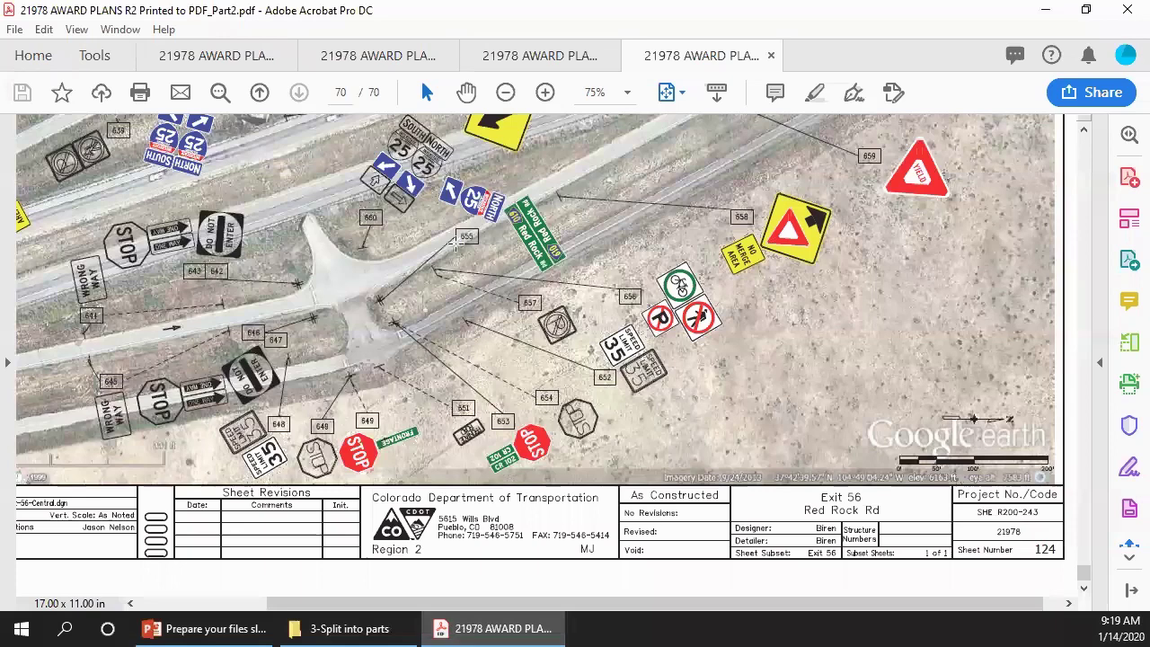
left_click(772, 56)
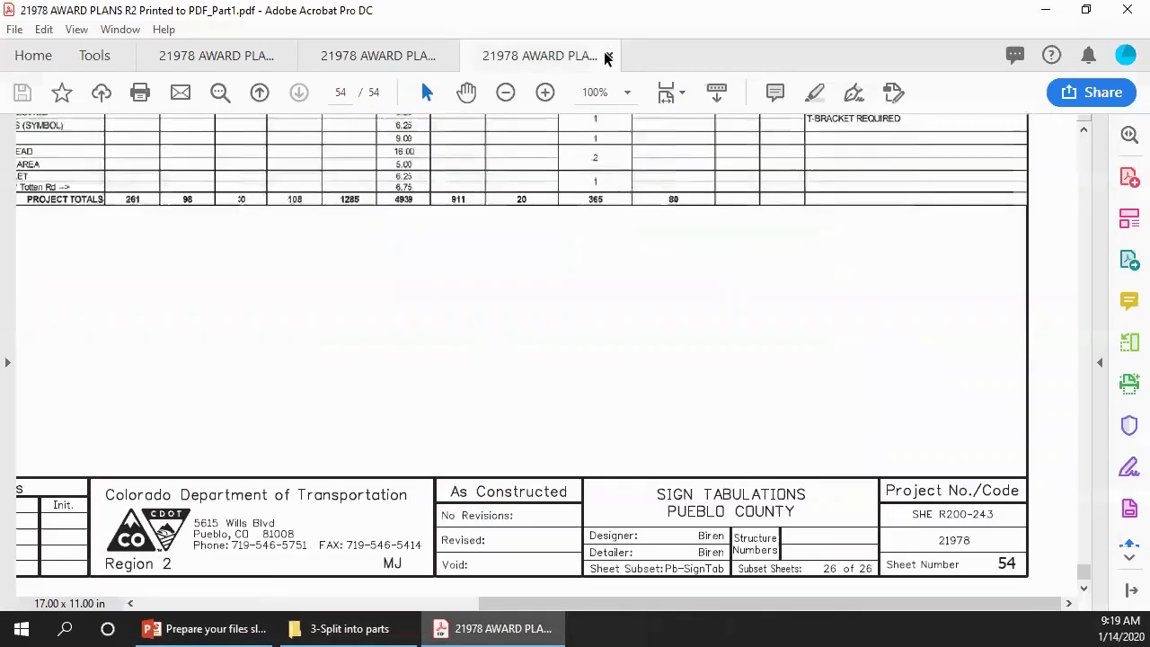
left_click(607, 57)
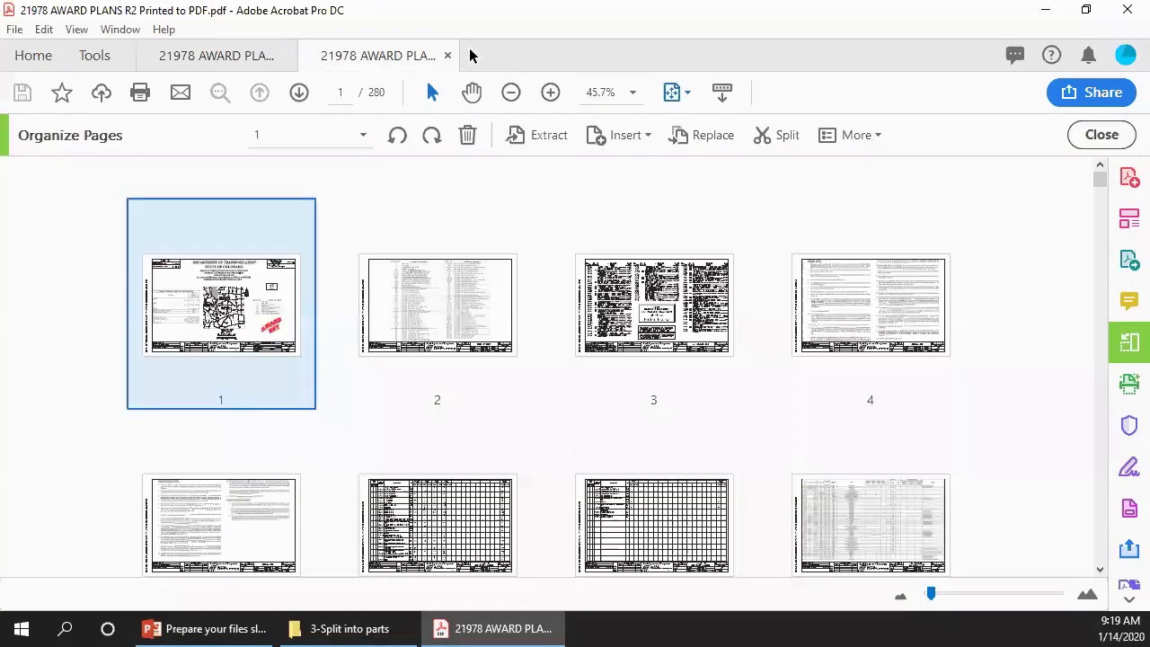
left_click(445, 56)
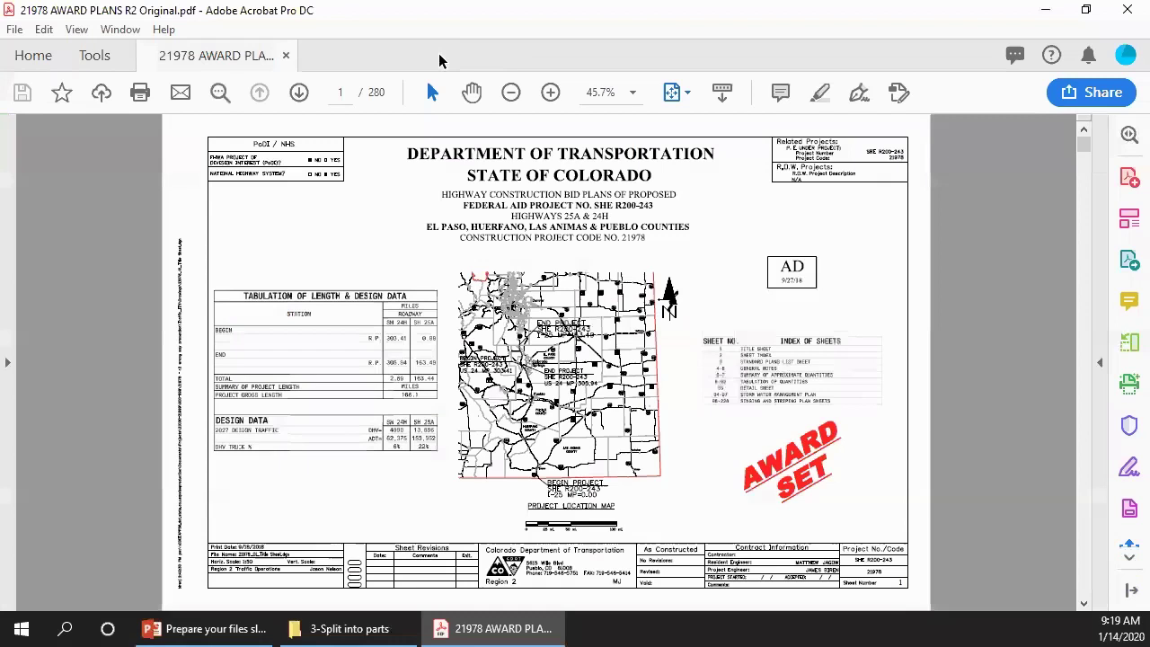
left_click(286, 55)
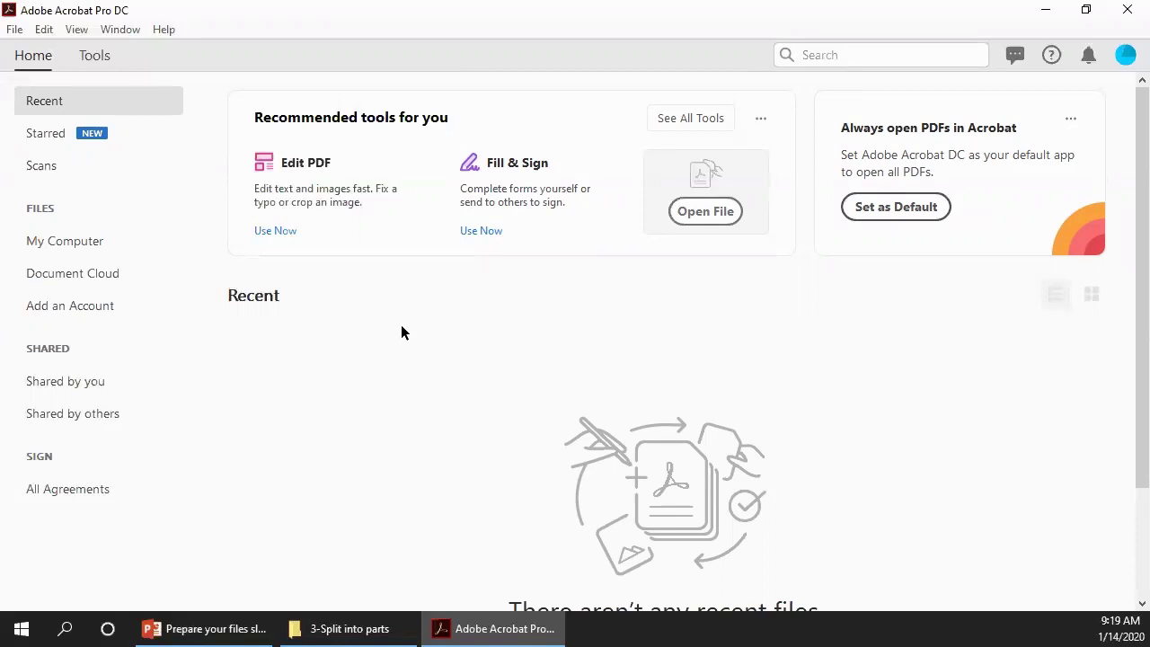
- Arrange the 3-Split into parts folder window and Acrobat side by side, with the folder on the left half of the screen
key("super+Right")
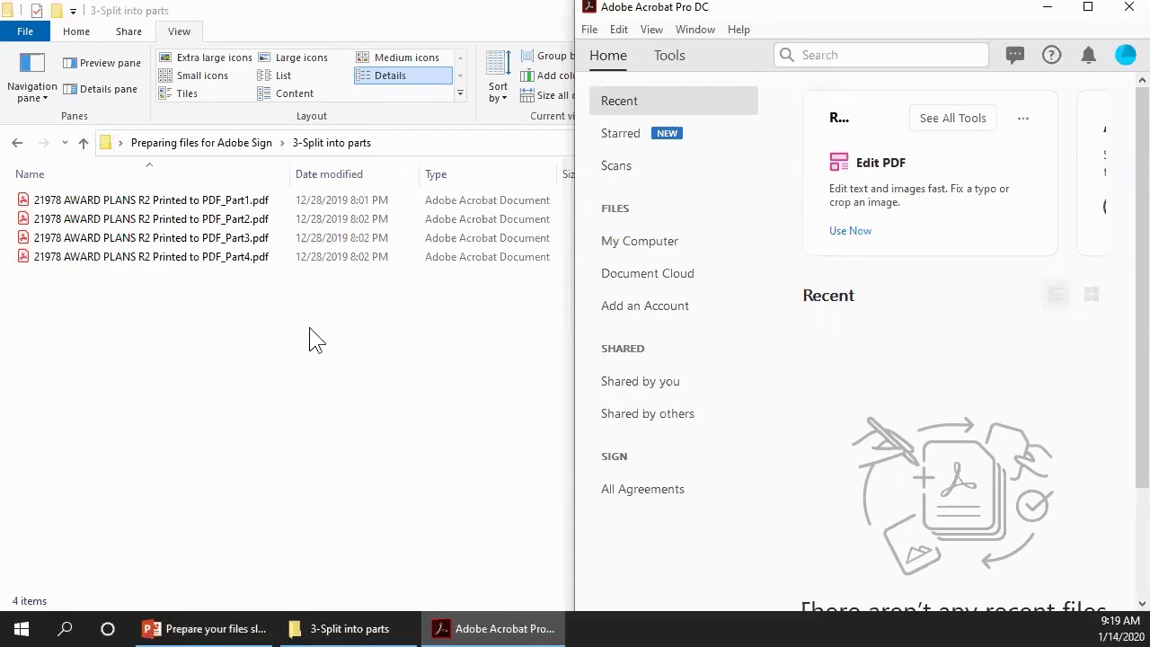
left_click(301, 361)
key("super+Up")
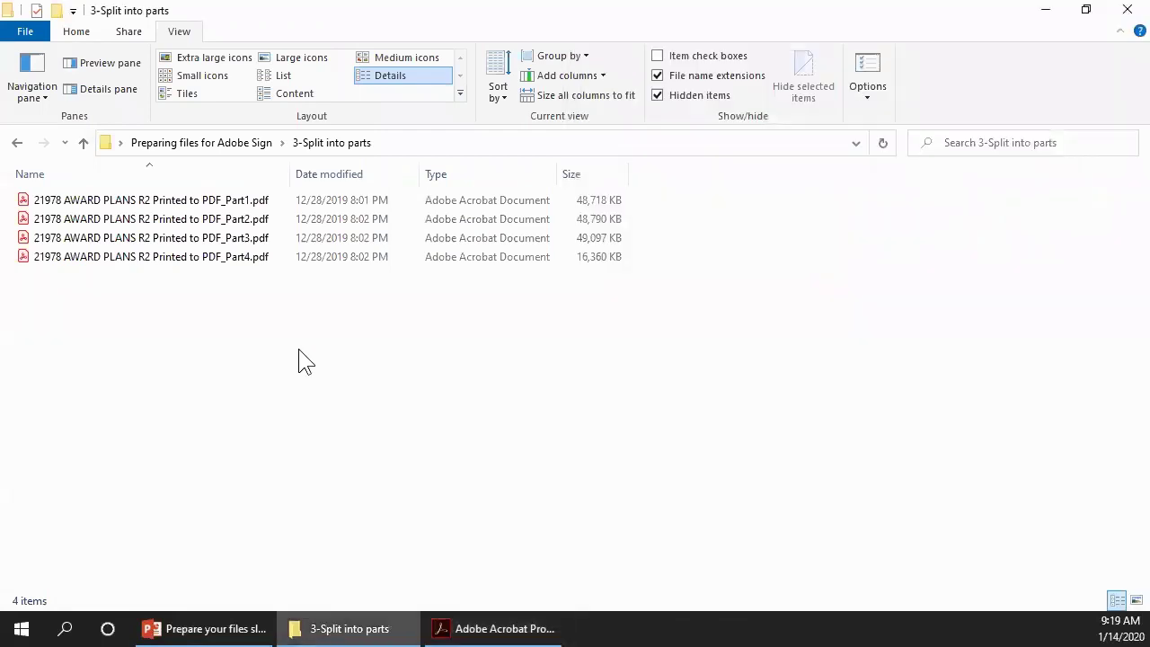
key("super+Left")
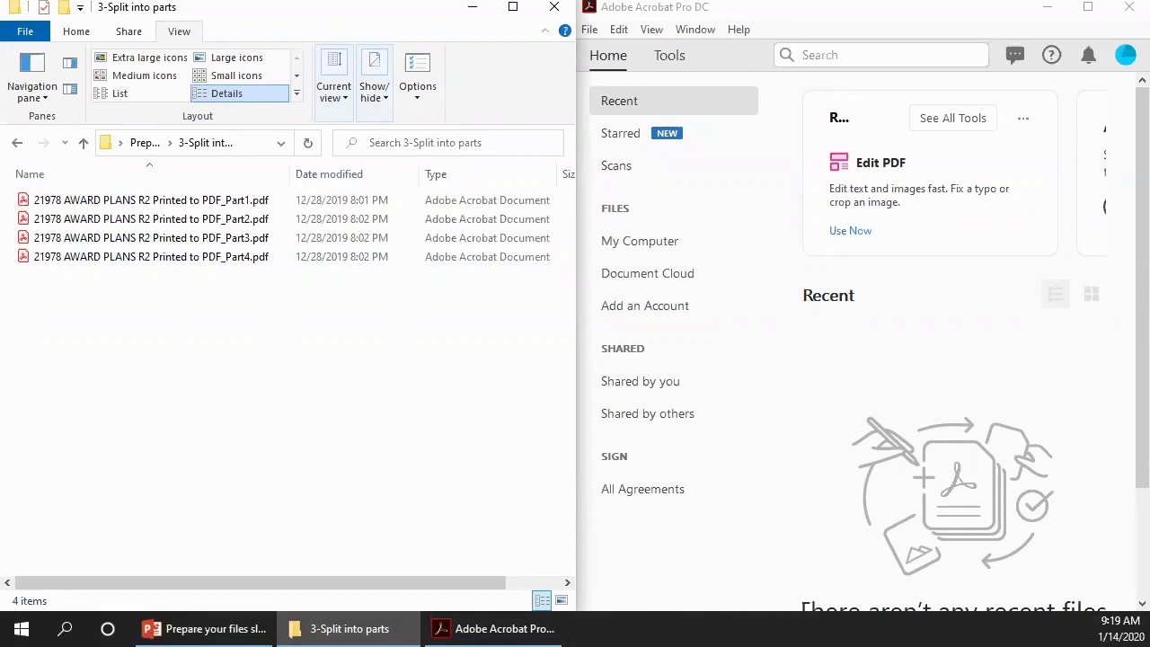
- Start creating a PDF Portfolio in Acrobat and move its dialog clear of the folder's file list
left_click(589, 31)
mouse_move(657, 297)
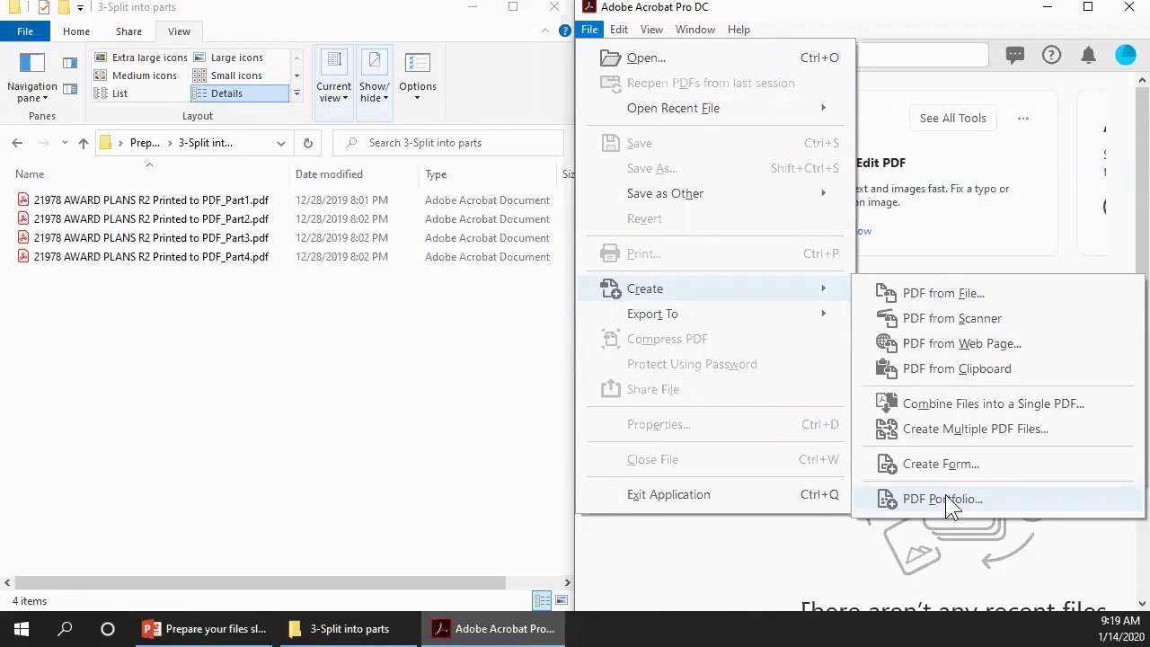
left_click(949, 495)
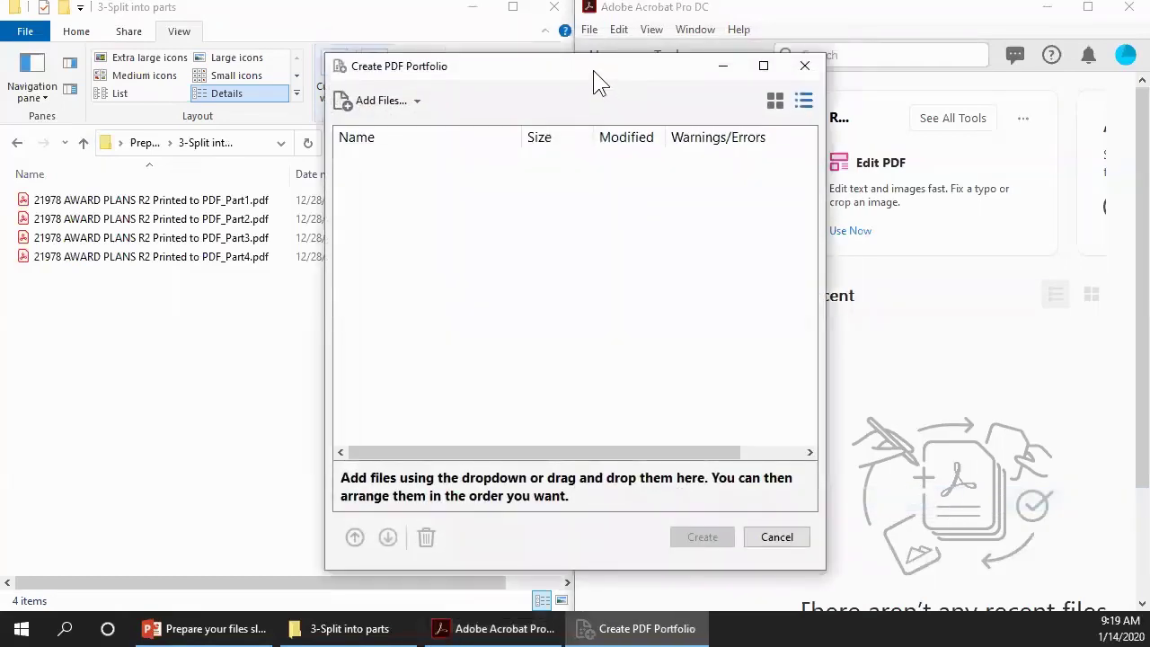
left_click_drag(649, 66, 930, 76)
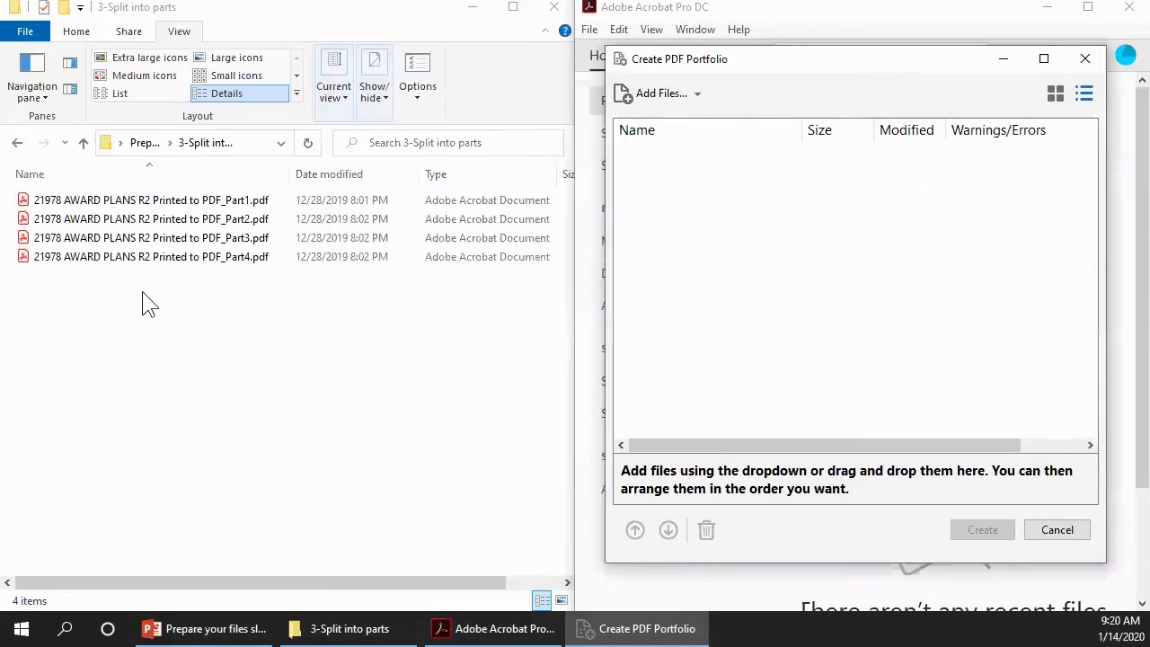
- Add the Part1 to Part4 PDFs from the 3-Split into parts folder and create the portfolio from them
left_click_drag(282, 301, 101, 176)
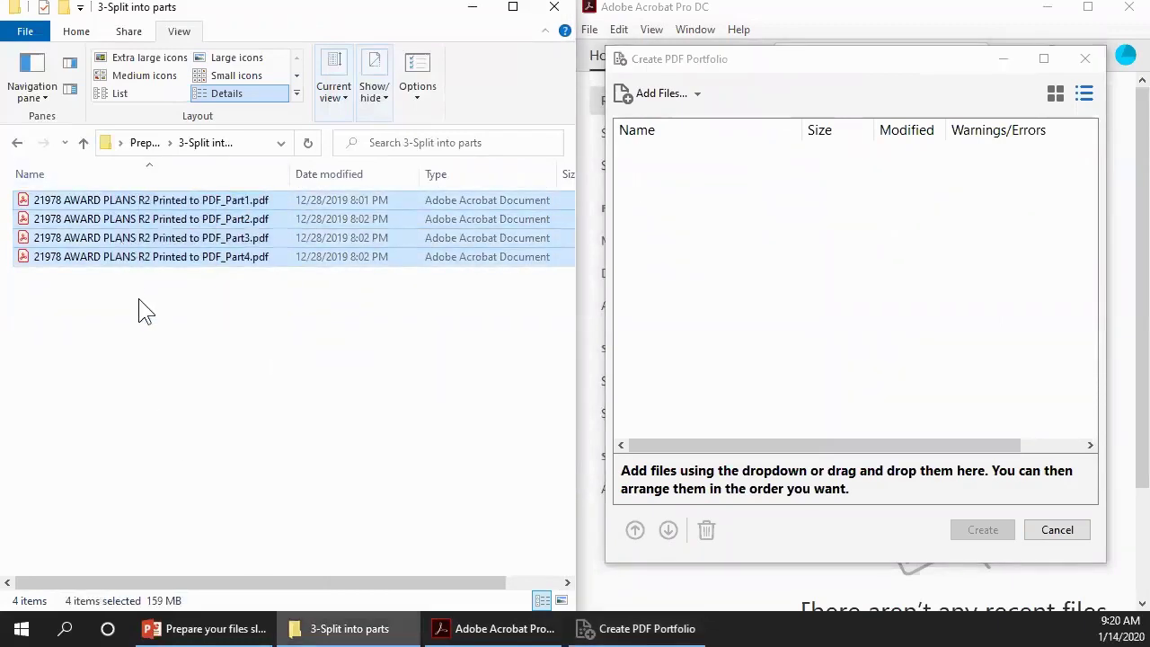
left_click(104, 197)
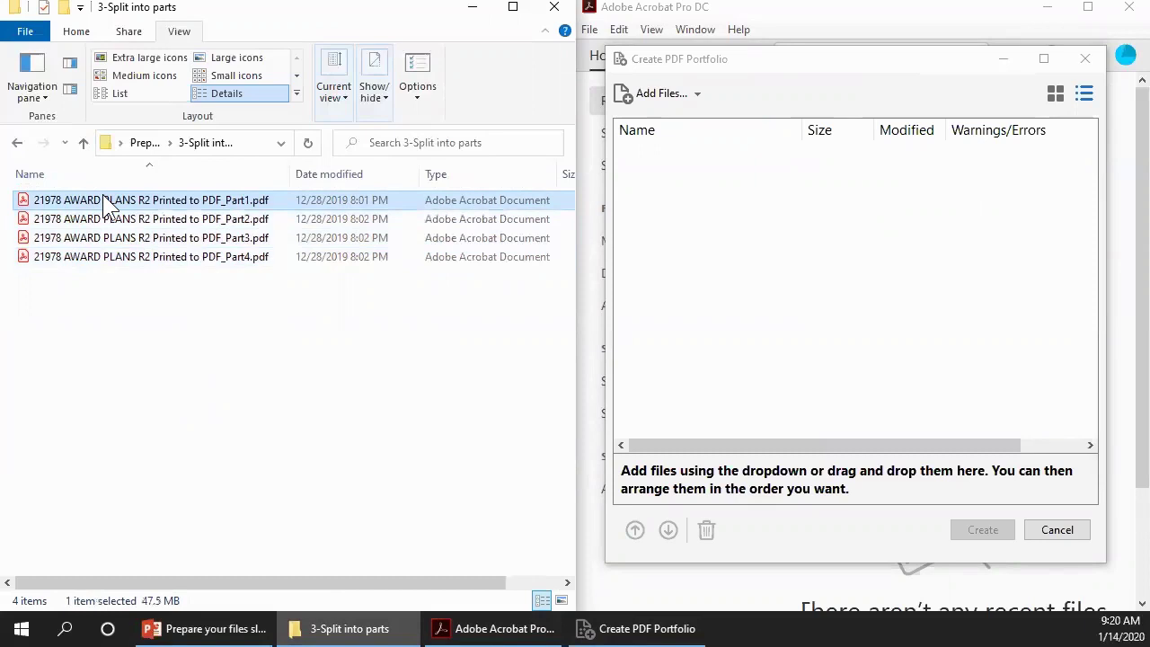
key("ctrl+a")
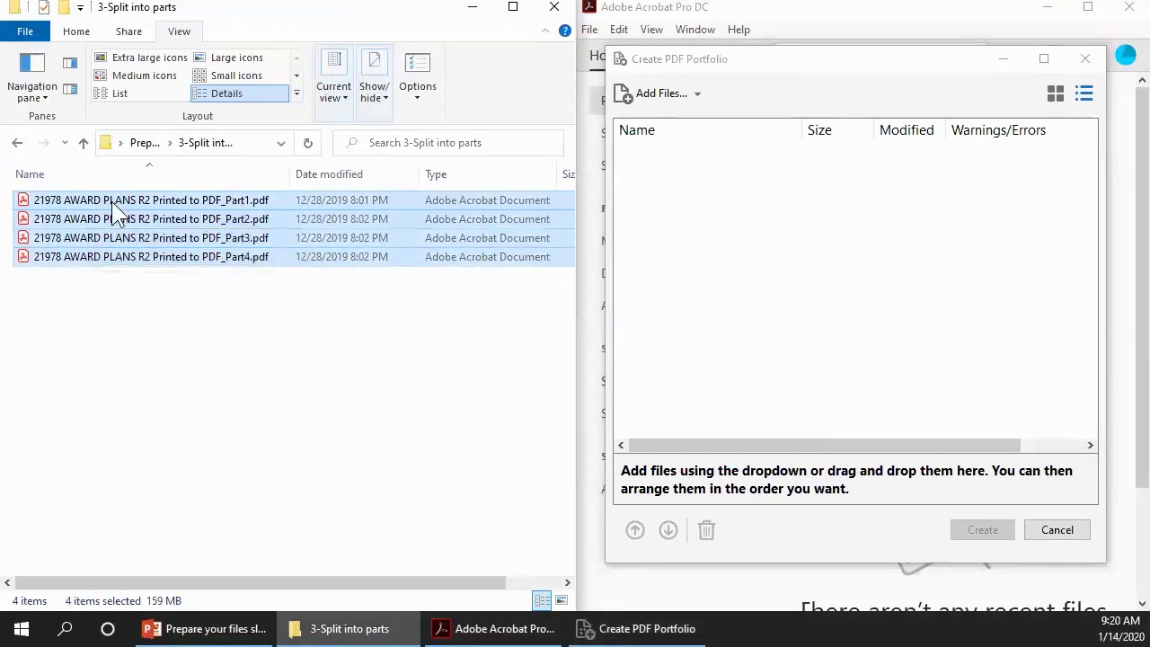
left_click_drag(106, 214, 800, 291)
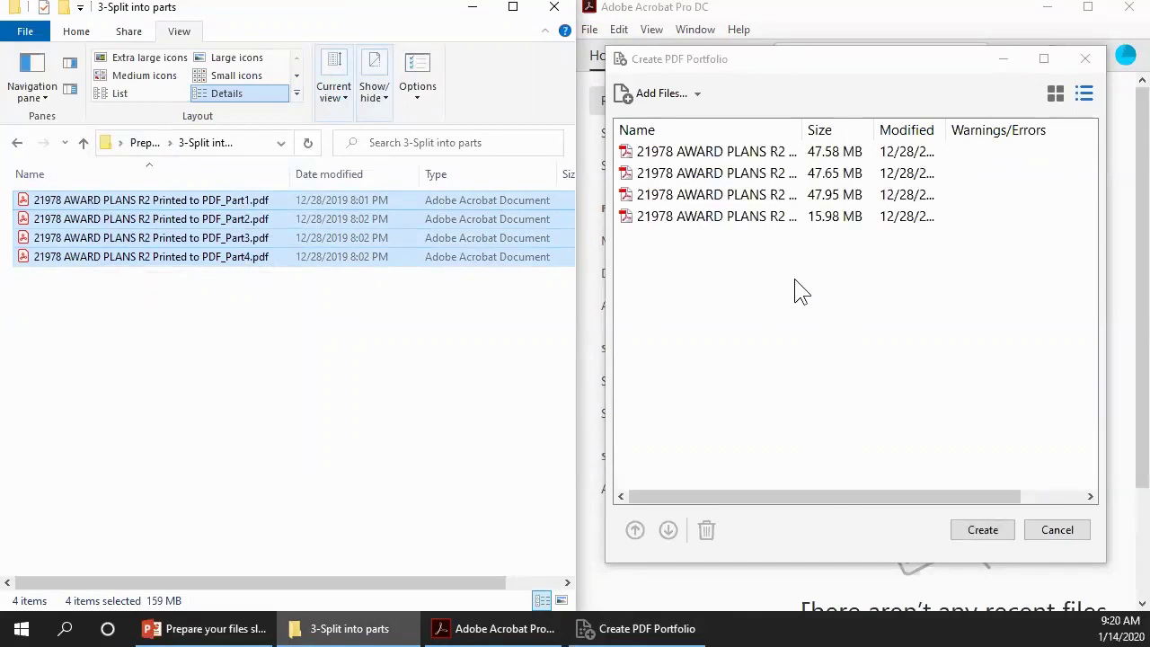
mouse_move(802, 123)
left_mouse_down()
mouse_move(965, 130)
mouse_move(816, 131)
left_mouse_up()
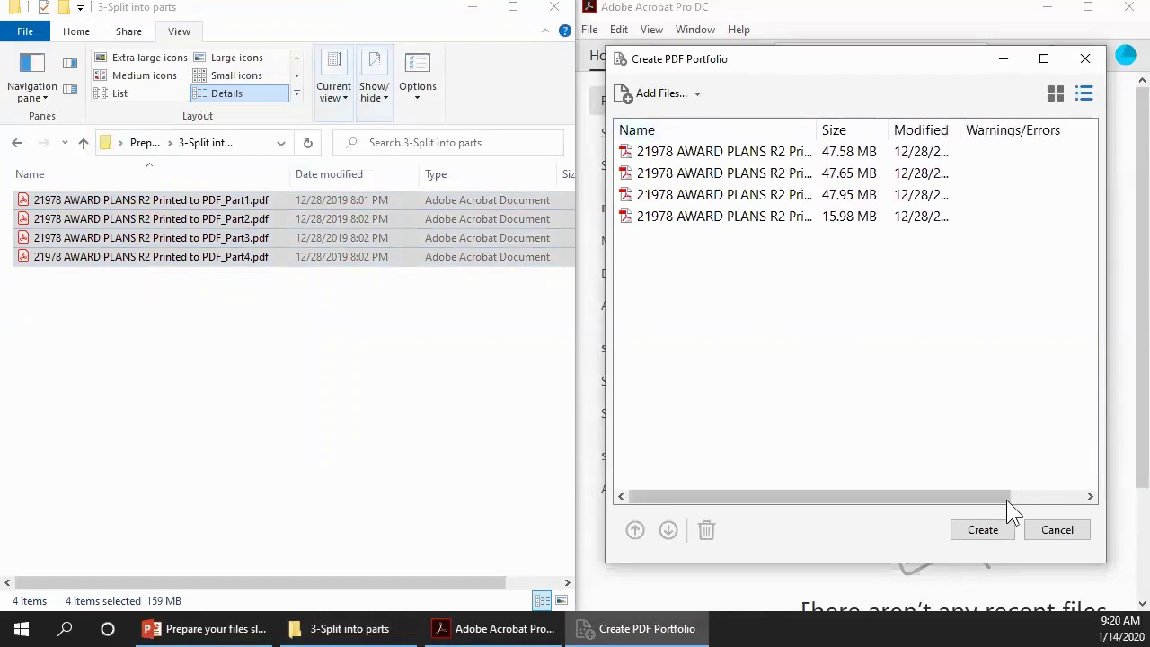
left_click(969, 526)
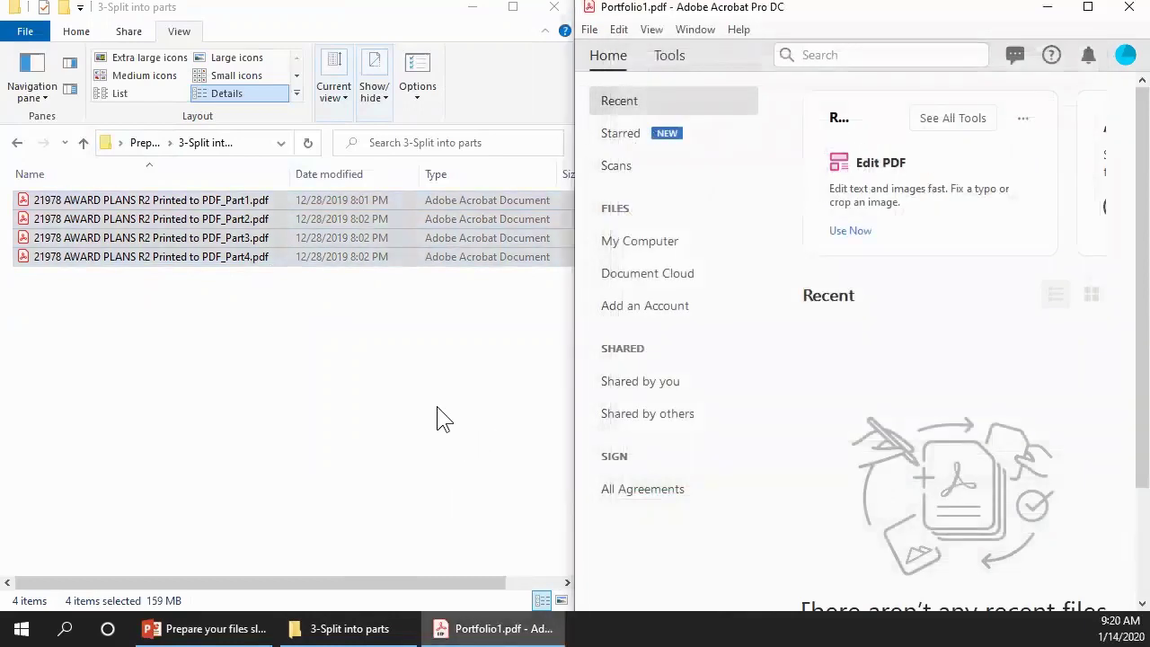
- Maximize Acrobat and look through the Part1 to Part4 files in the new portfolio
left_click(1103, 9)
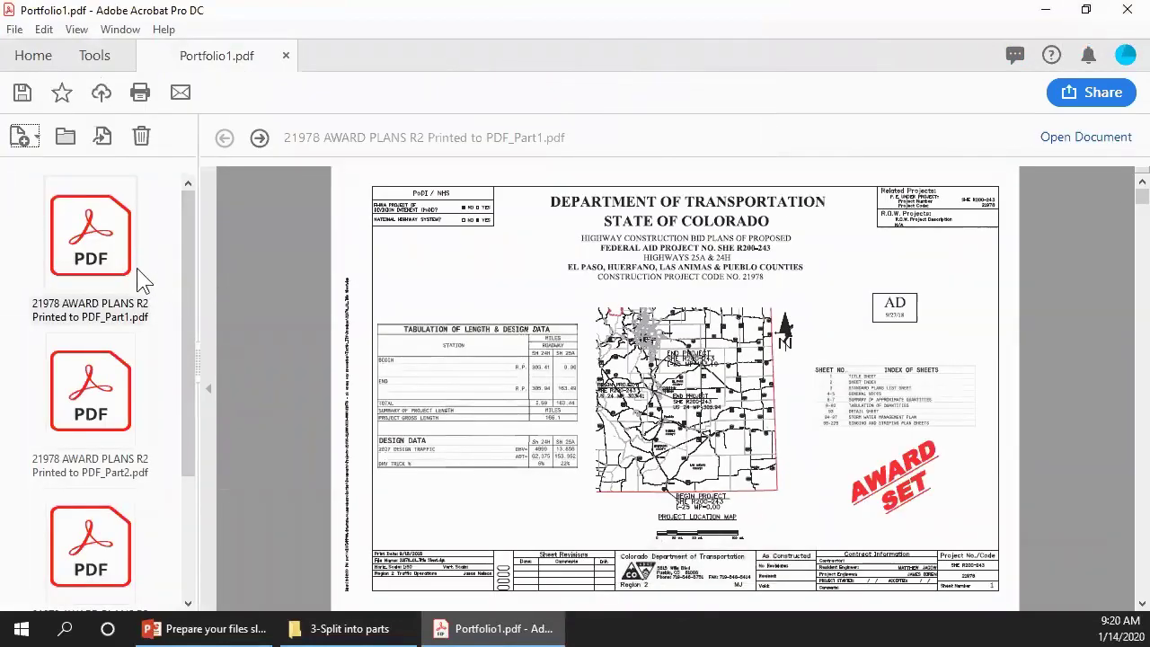
left_click(90, 237)
left_click(87, 411)
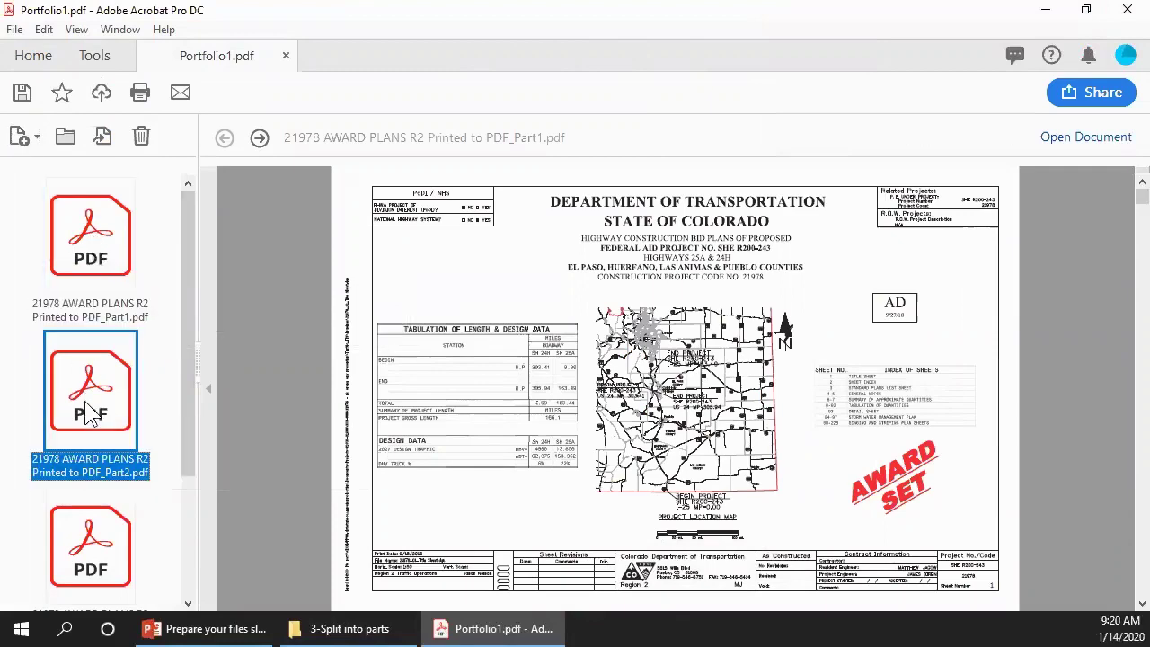
left_click(98, 557)
left_click_drag(187, 413, 181, 550)
left_click(83, 499)
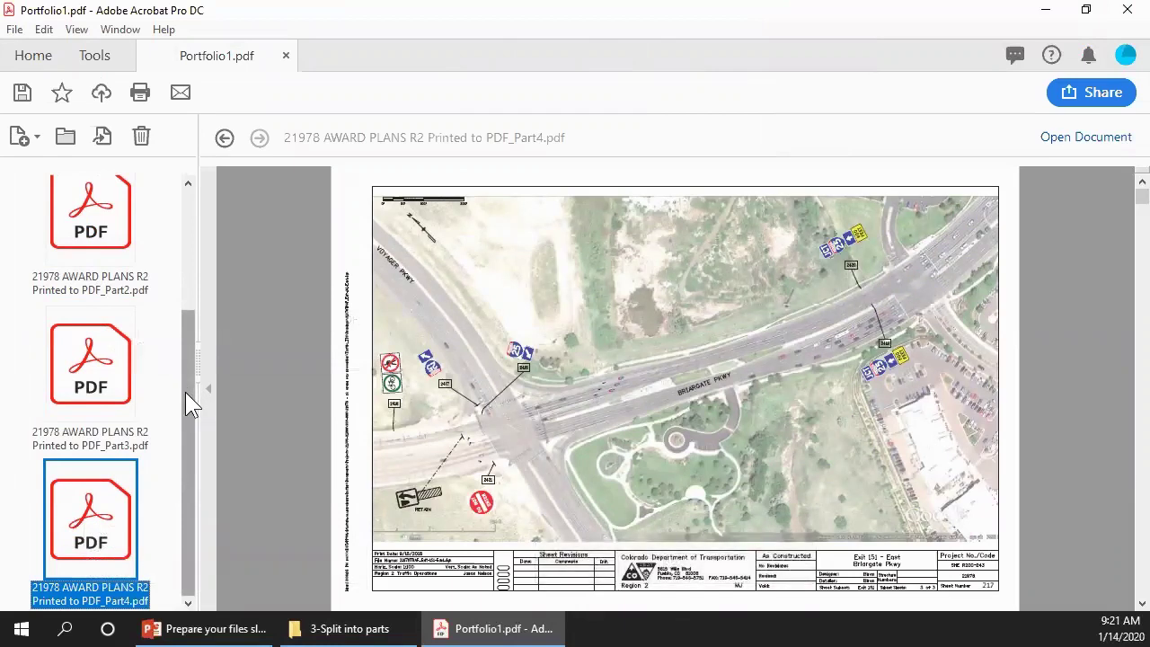
left_click_drag(185, 391, 191, 242)
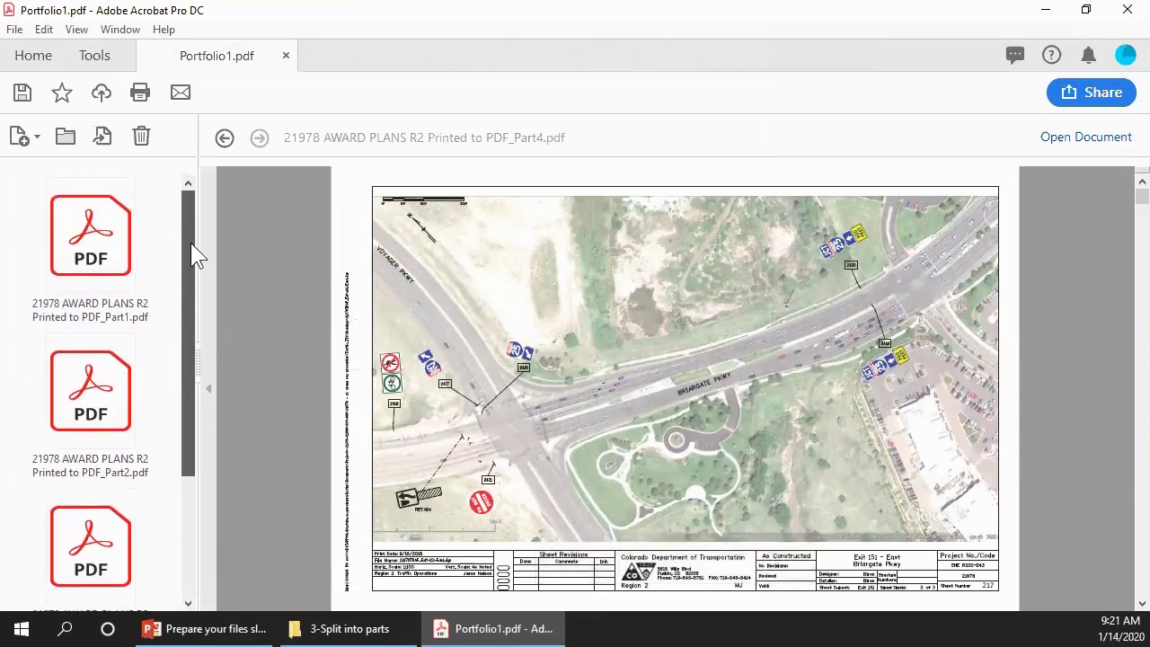
left_click(99, 548)
mouse_move(99, 548)
left_mouse_down()
mouse_move(96, 347)
mouse_move(90, 564)
left_mouse_up()
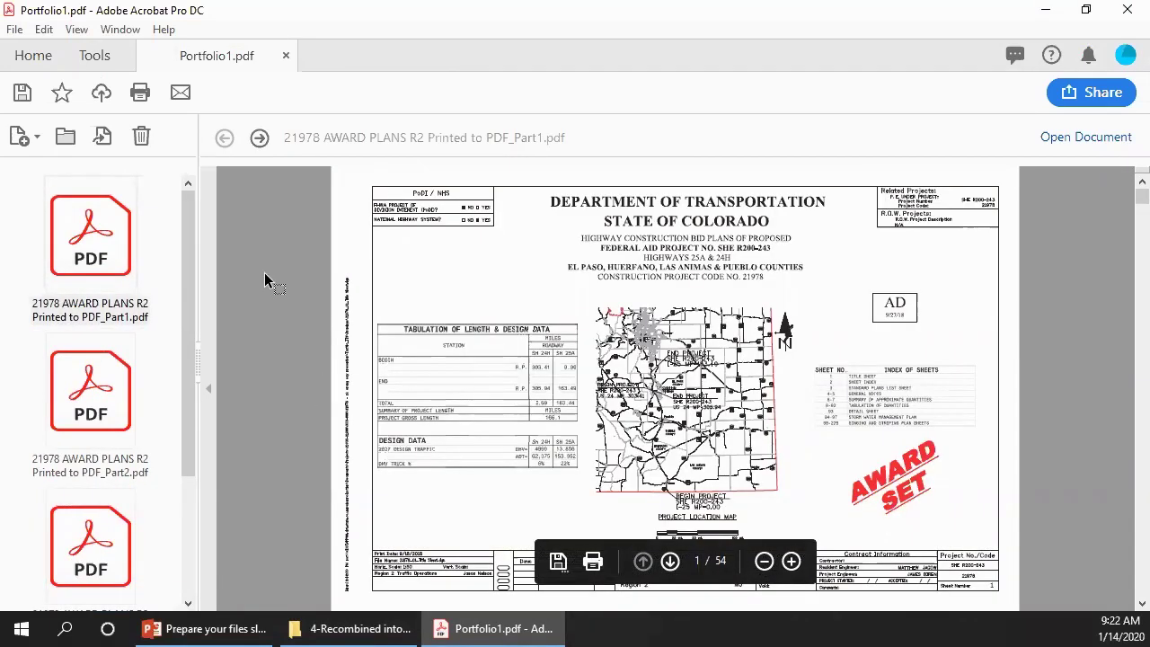
- Look over the portfolio's save commands and check the saved portfolio's size in the 4-Recombined into Portfolio folder
left_click(14, 30)
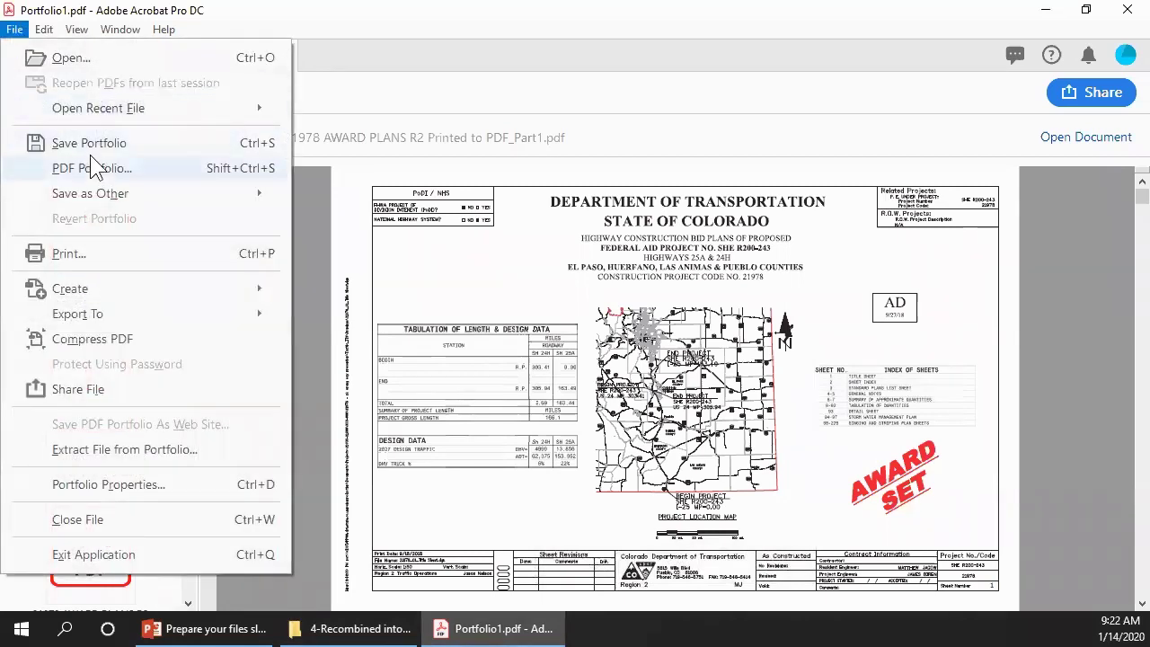
left_click(305, 272)
key("alt+Tab")
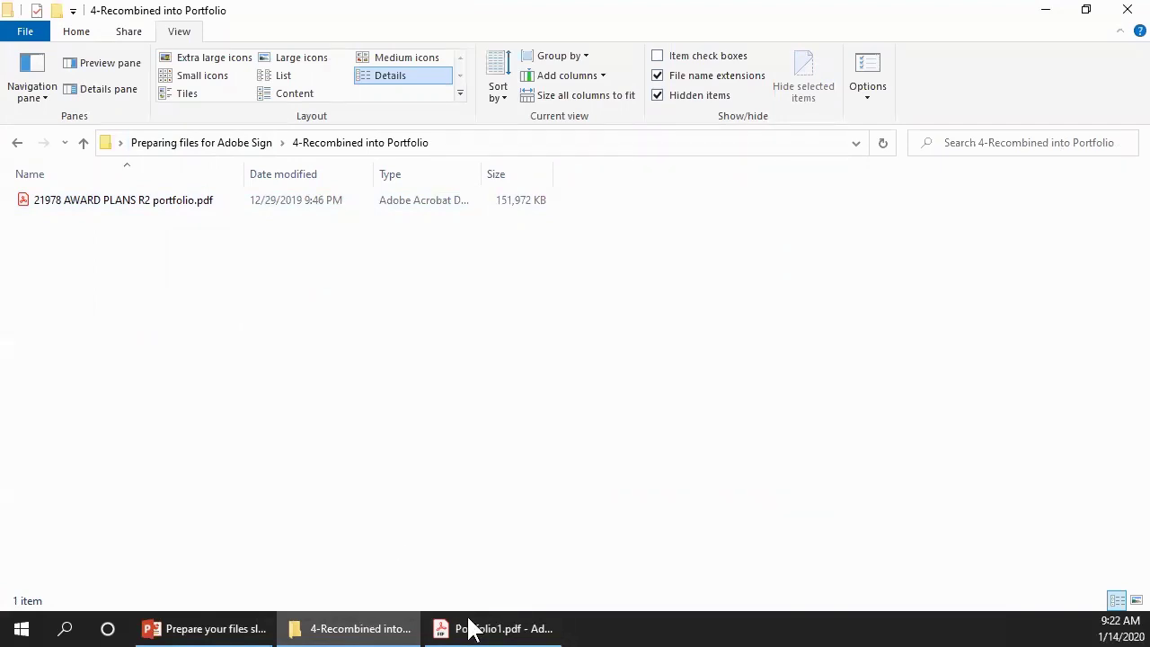
- Switch to the PowerPoint presentation, read the Review slide and move on to the closing slide
left_click(216, 628)
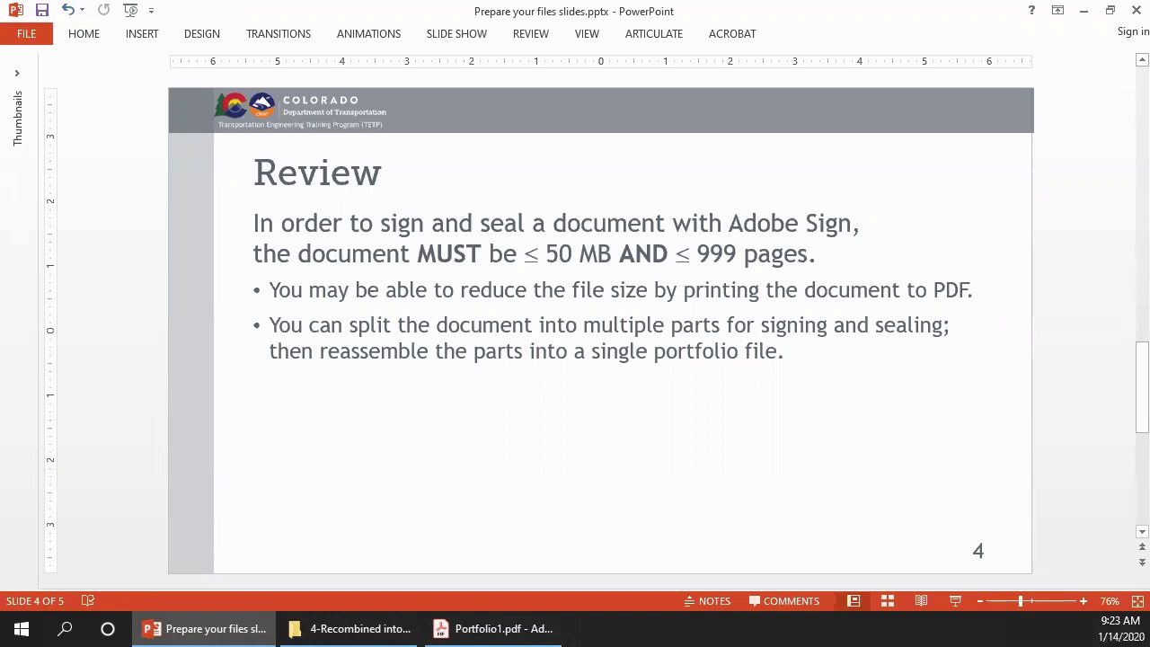
scroll(449, 454, "down", 1)
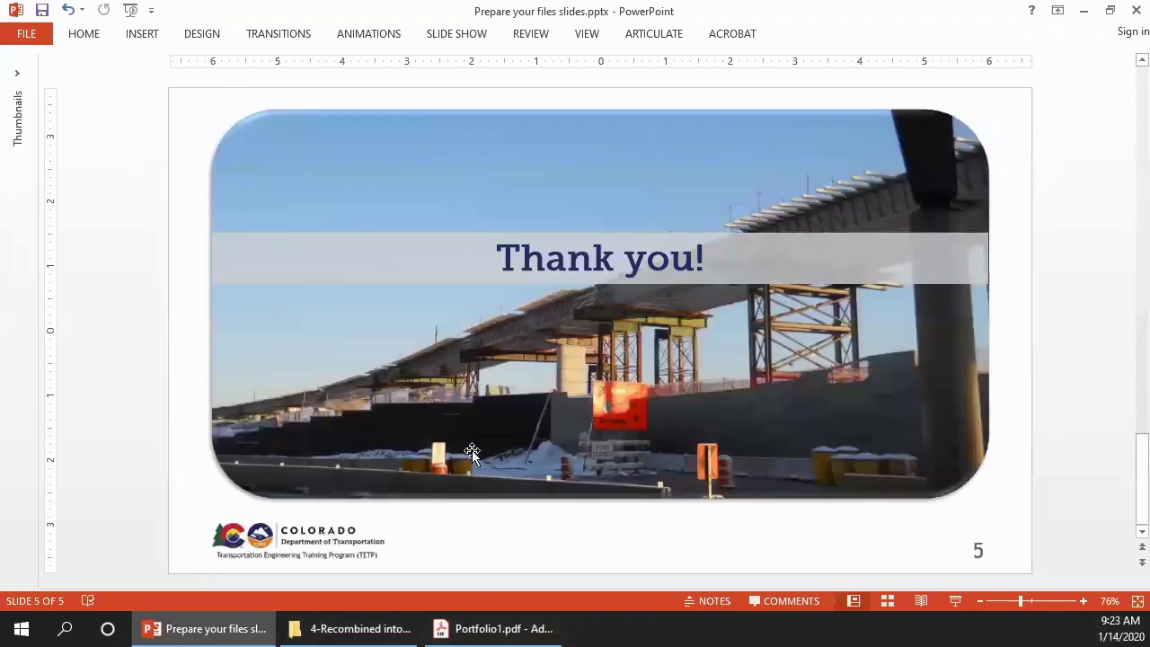